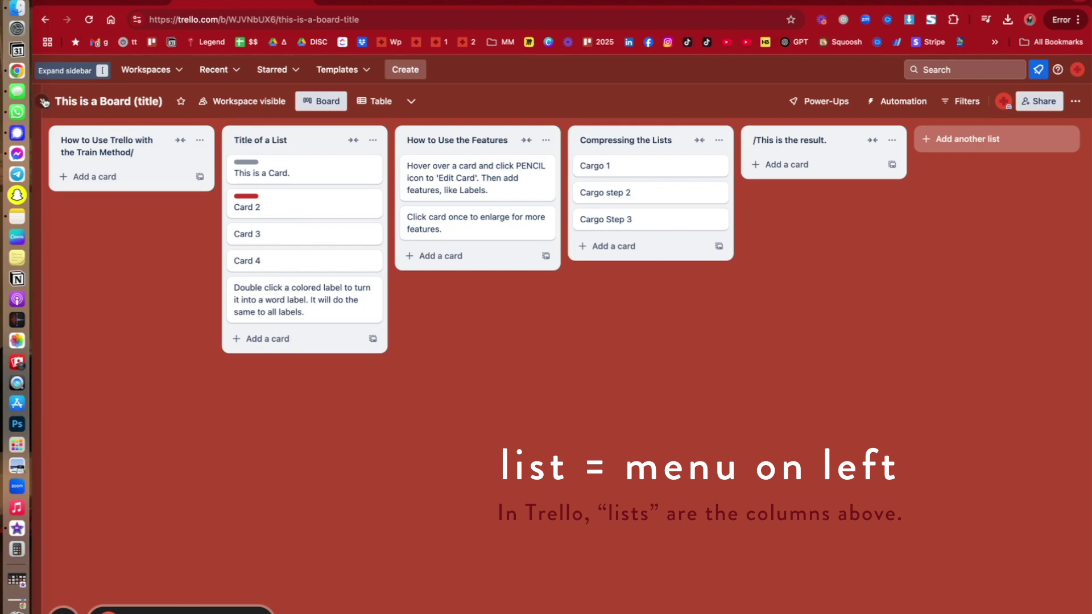
Show the workspace sidebar to view the list of boards, and hide it again.
{"action": "left_click", "coordinate": [44, 103]}
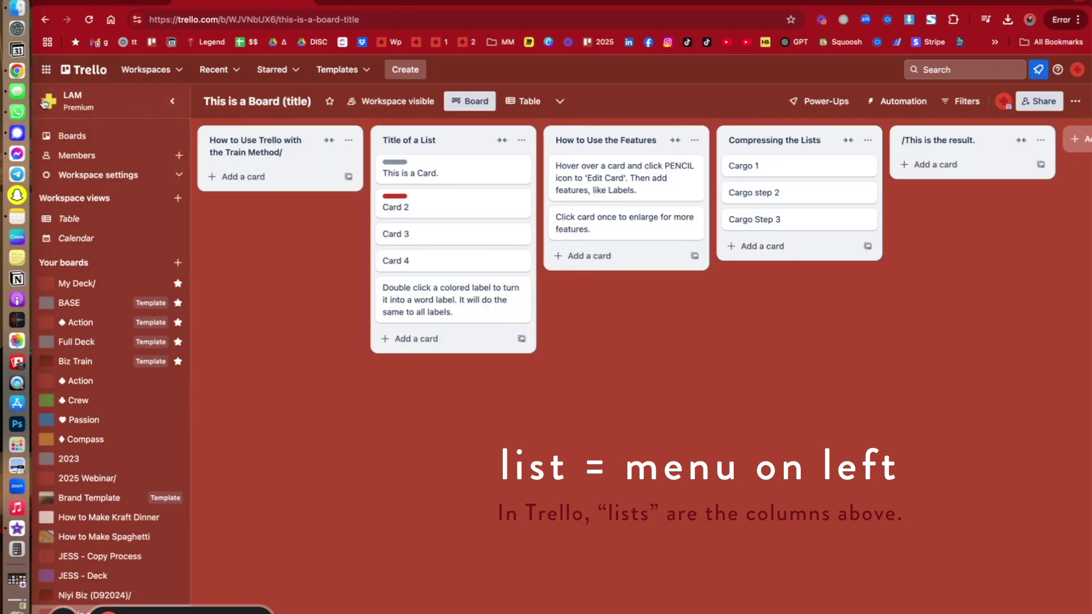
{"action": "left_click", "coordinate": [170, 102]}
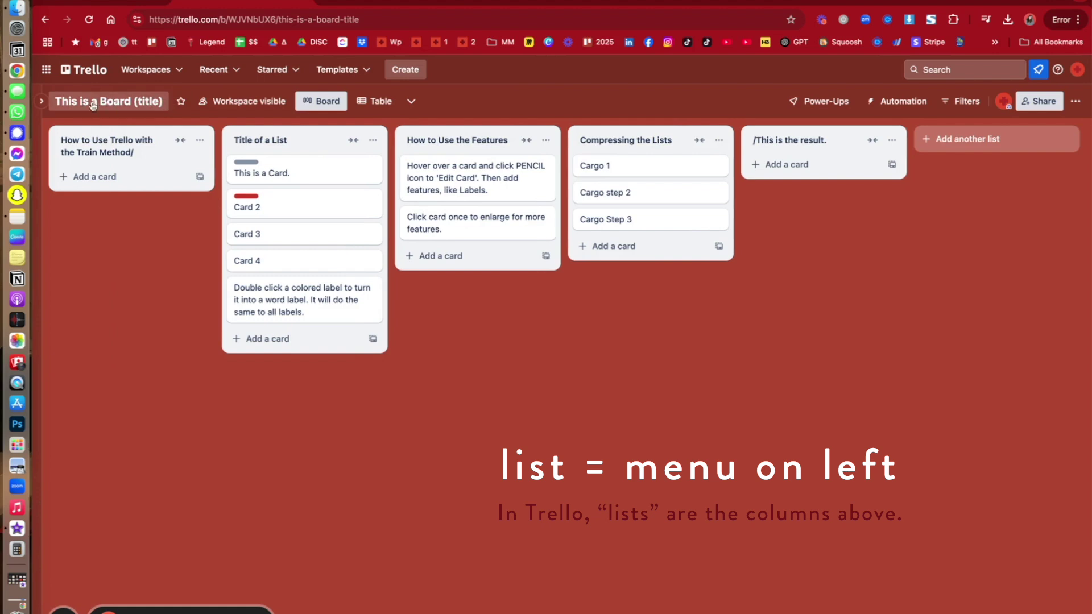
{"action": "left_click", "coordinate": [42, 105]}
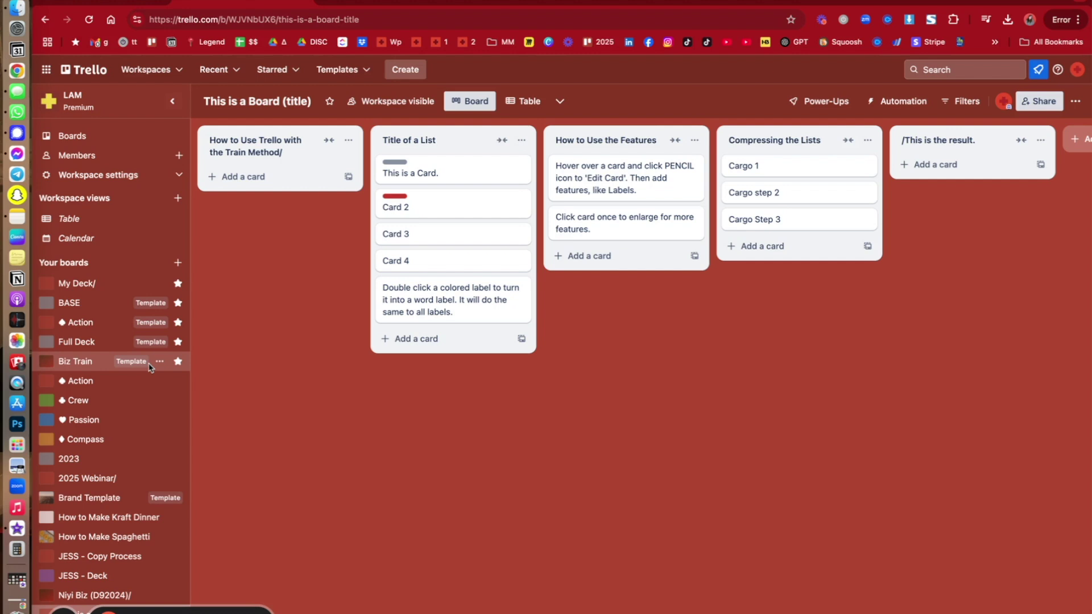
{"action": "left_click", "coordinate": [173, 101]}
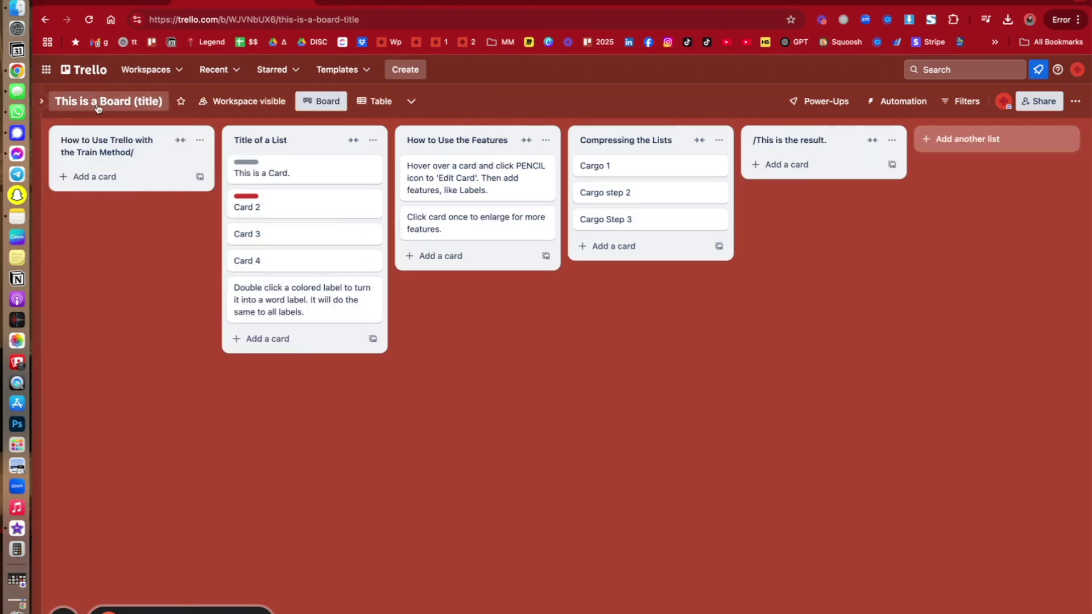
Remove the Table view from the board's available views, leaving only the Board view.
{"action": "left_click", "coordinate": [410, 102]}
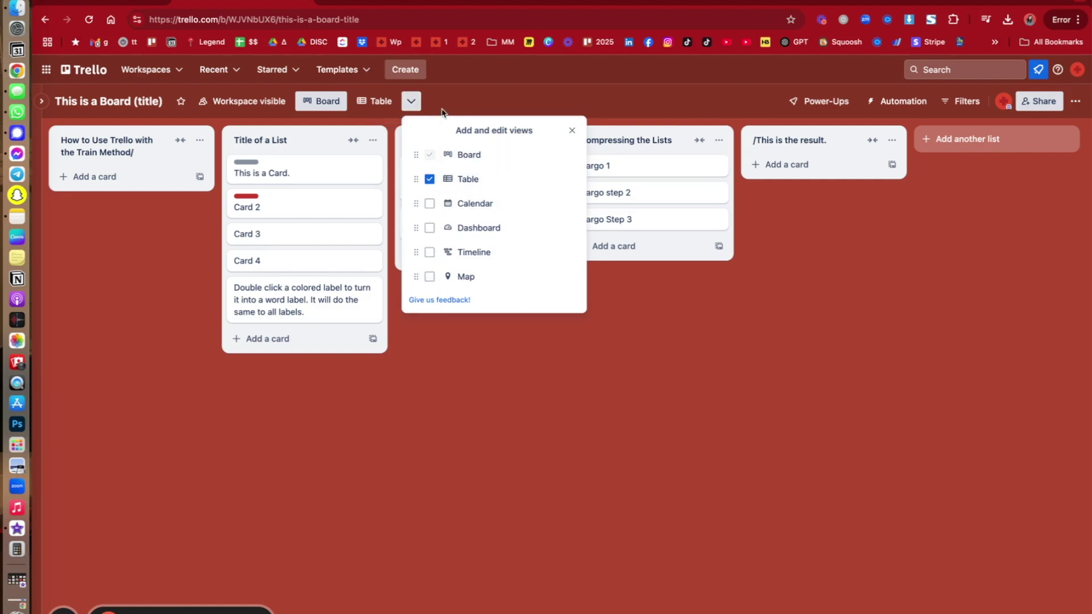
{"action": "left_click", "coordinate": [430, 179]}
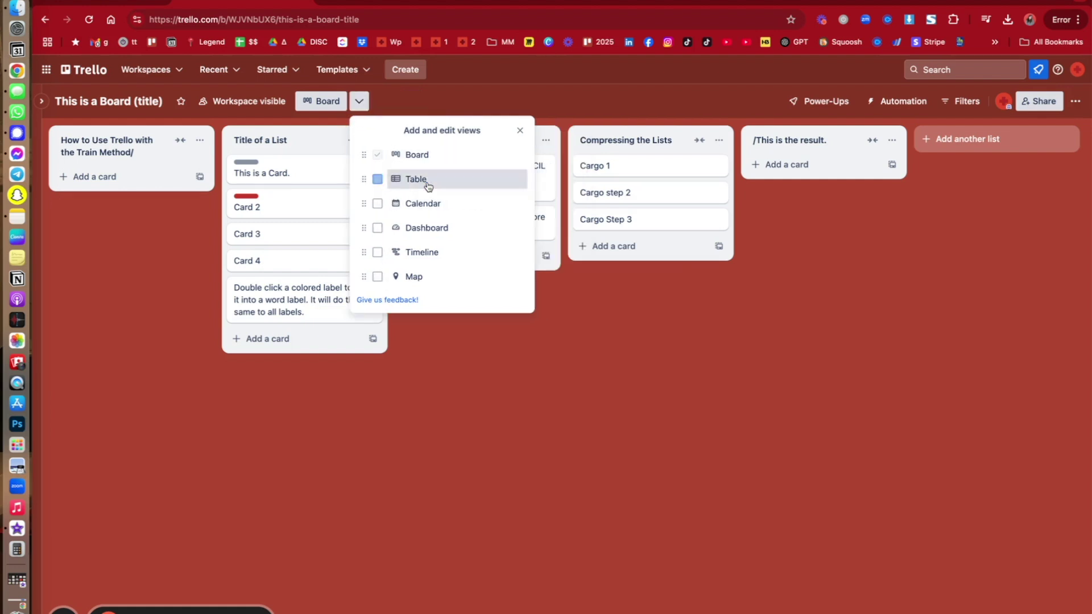
{"action": "left_click", "coordinate": [434, 106]}
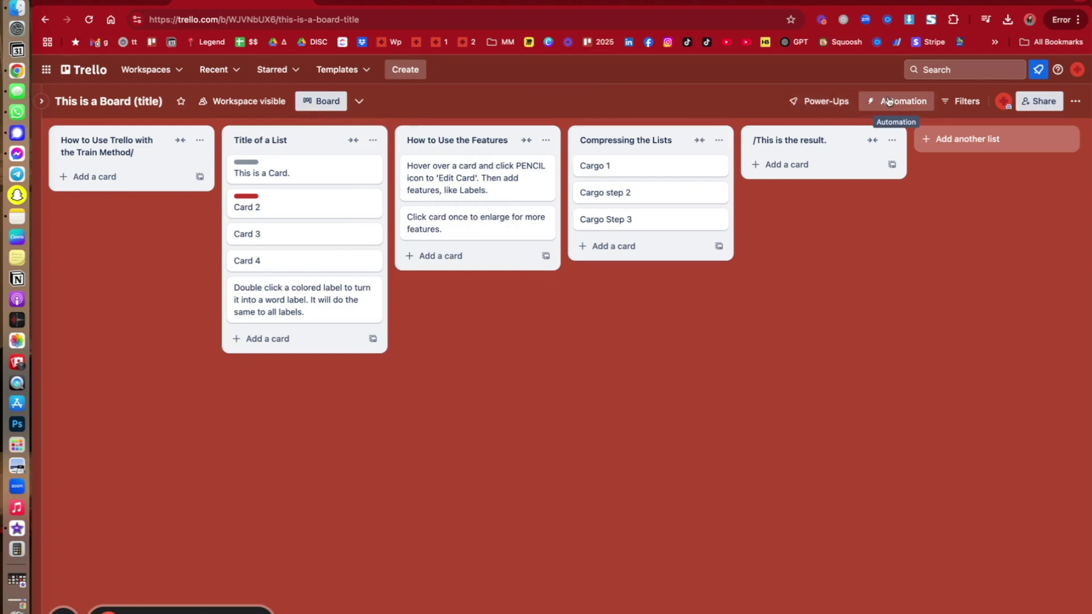
View the board's filter options and the account options, closing each again.
{"action": "left_click", "coordinate": [949, 103]}
{"action": "left_click", "coordinate": [961, 102]}
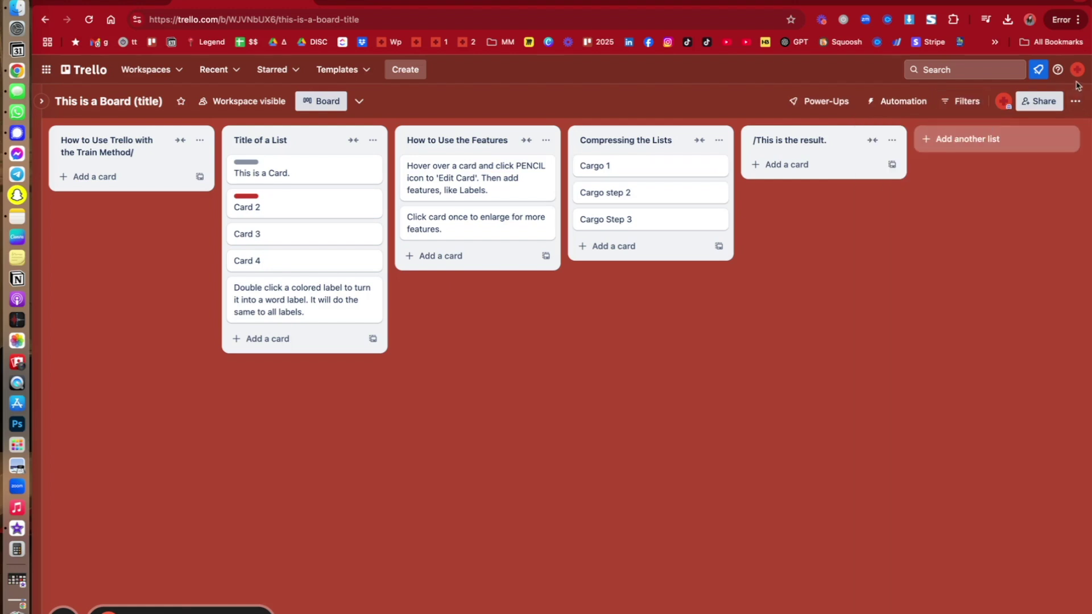
{"action": "left_click", "coordinate": [1077, 71]}
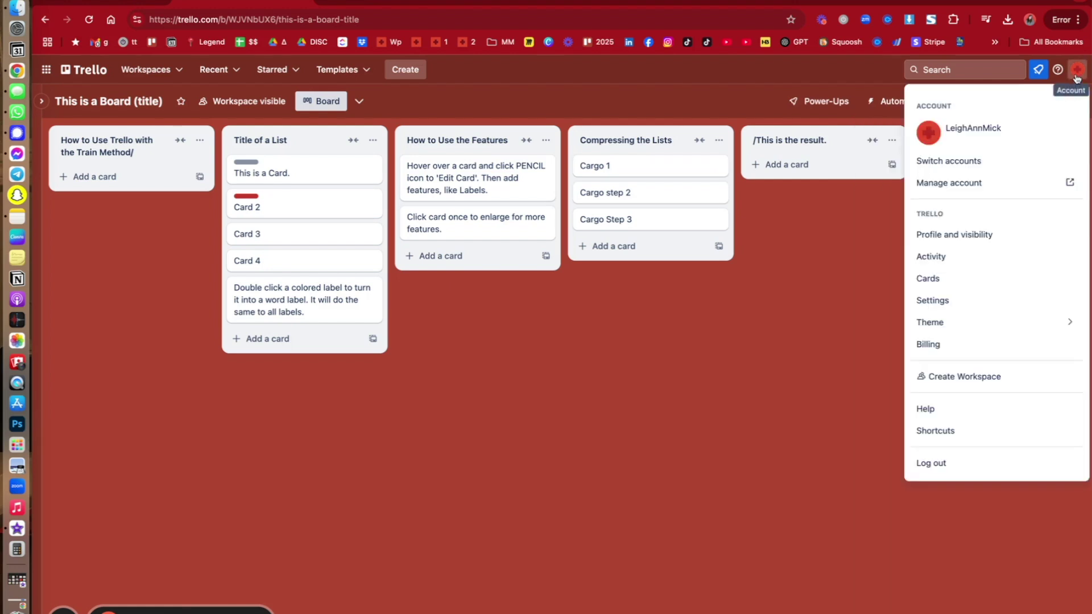
{"action": "left_click", "coordinate": [1077, 74]}
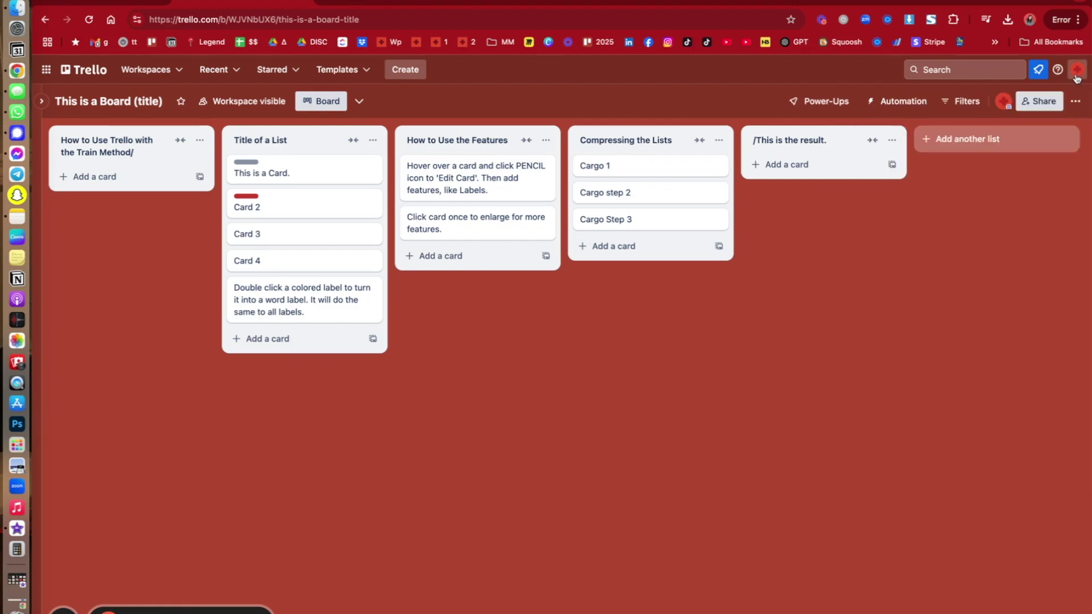
Examine the color choices offered for the board background, and return to the background options.
{"action": "left_click", "coordinate": [1075, 103]}
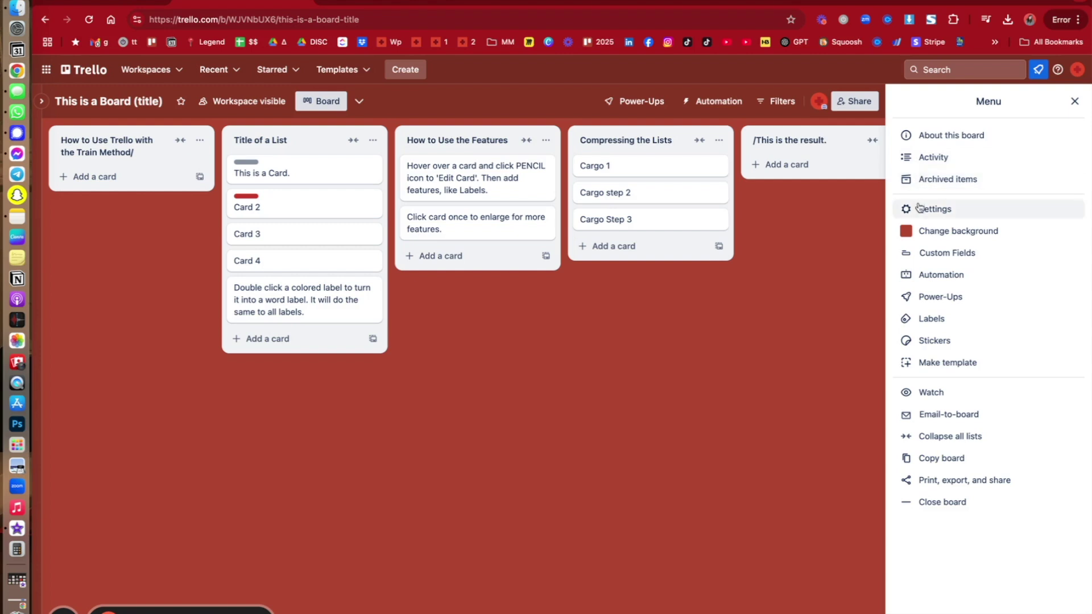
{"action": "left_click", "coordinate": [914, 234]}
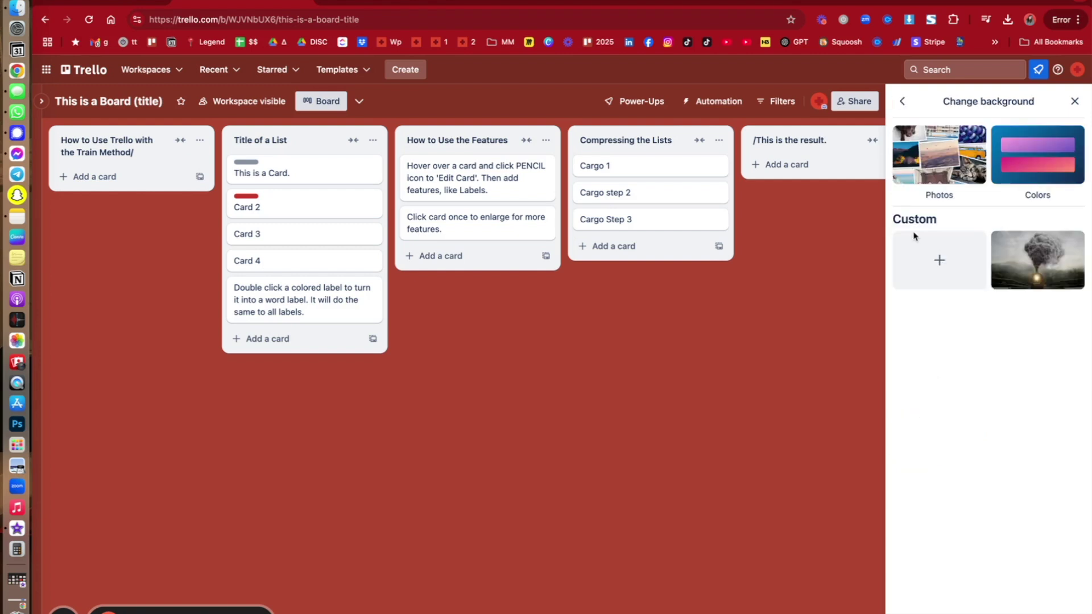
{"action": "left_click", "coordinate": [1006, 164]}
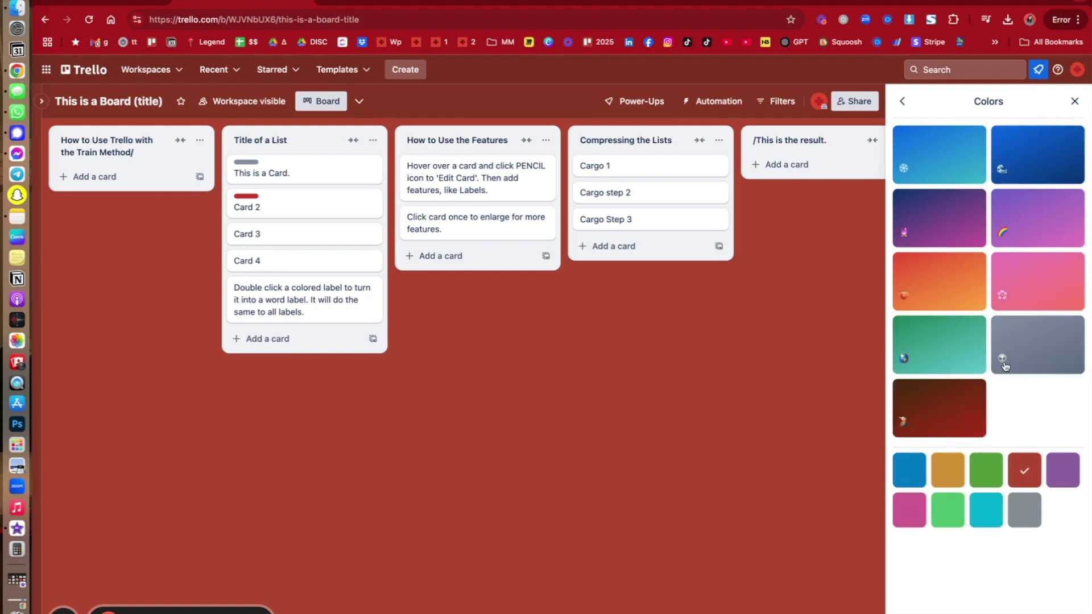
{"action": "left_click", "coordinate": [902, 102]}
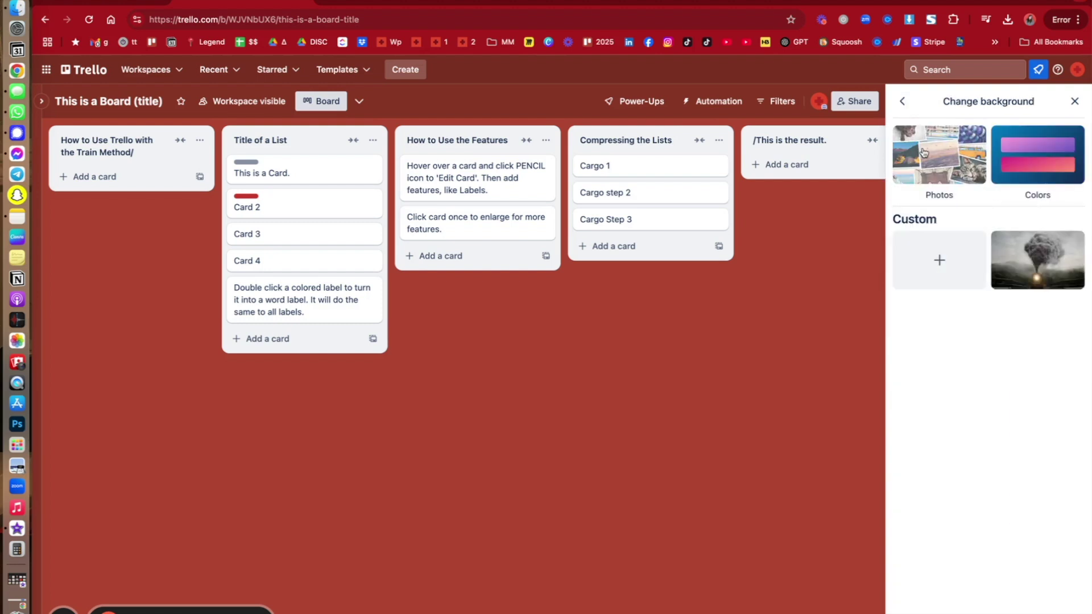
Search the Unsplash background photos for "train" and set a photo of a blurred yellow train as the board background.
{"action": "left_click", "coordinate": [924, 152]}
{"action": "left_click", "coordinate": [930, 128]}
{"action": "type", "text": "tra"}
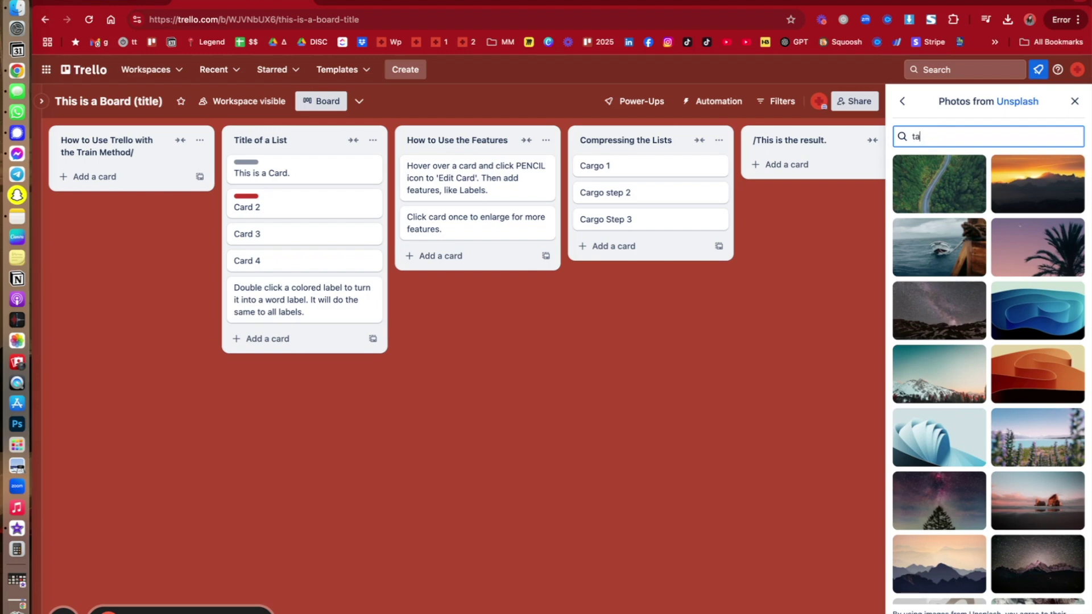
{"action": "type", "text": "in"}
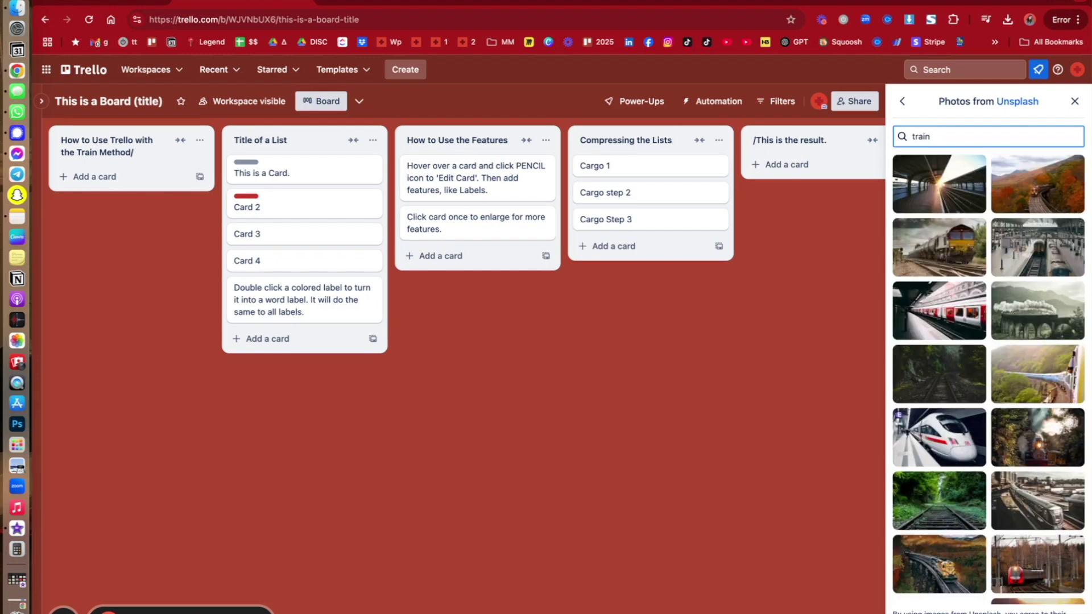
{"action": "scroll", "coordinate": [962, 230], "scroll_direction": "down", "scroll_amount": 5}
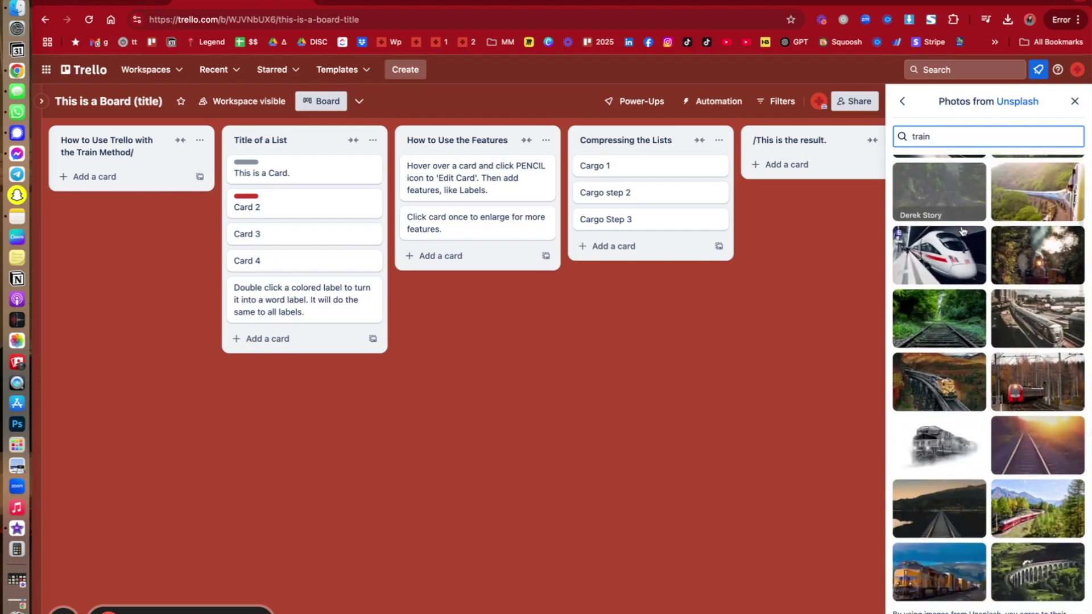
{"action": "scroll", "coordinate": [963, 230], "scroll_direction": "down", "scroll_amount": 10}
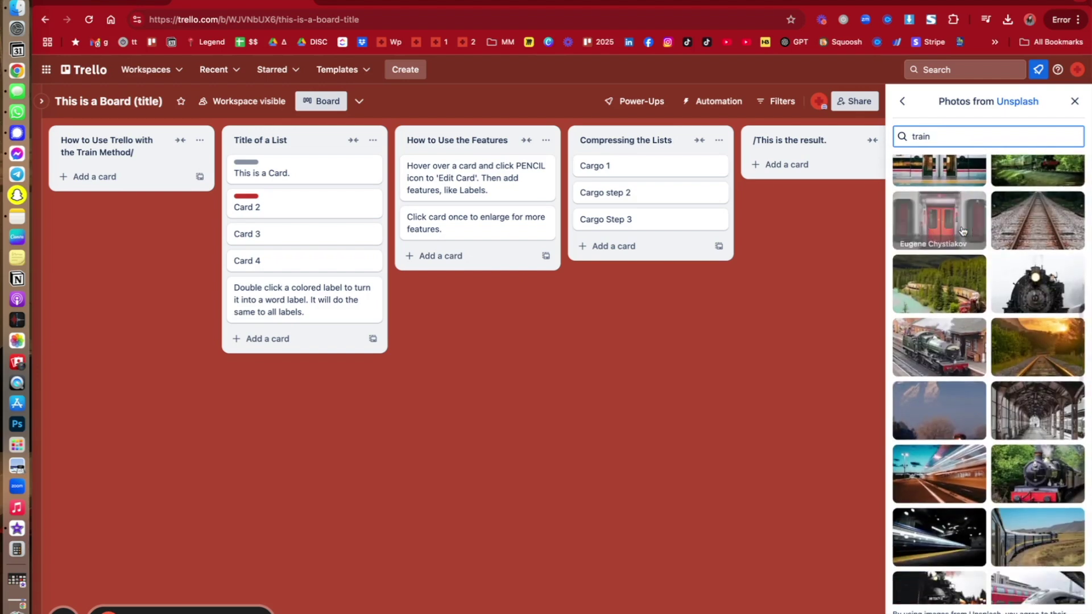
{"action": "scroll", "coordinate": [963, 230], "scroll_direction": "down", "scroll_amount": 5}
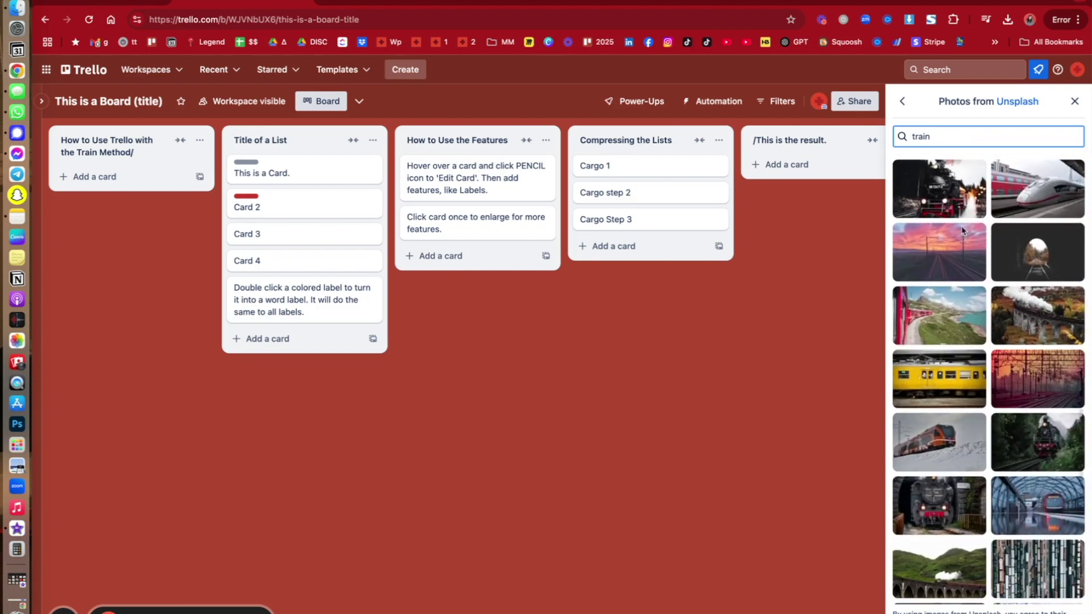
{"action": "scroll", "coordinate": [963, 231], "scroll_direction": "down", "scroll_amount": 6}
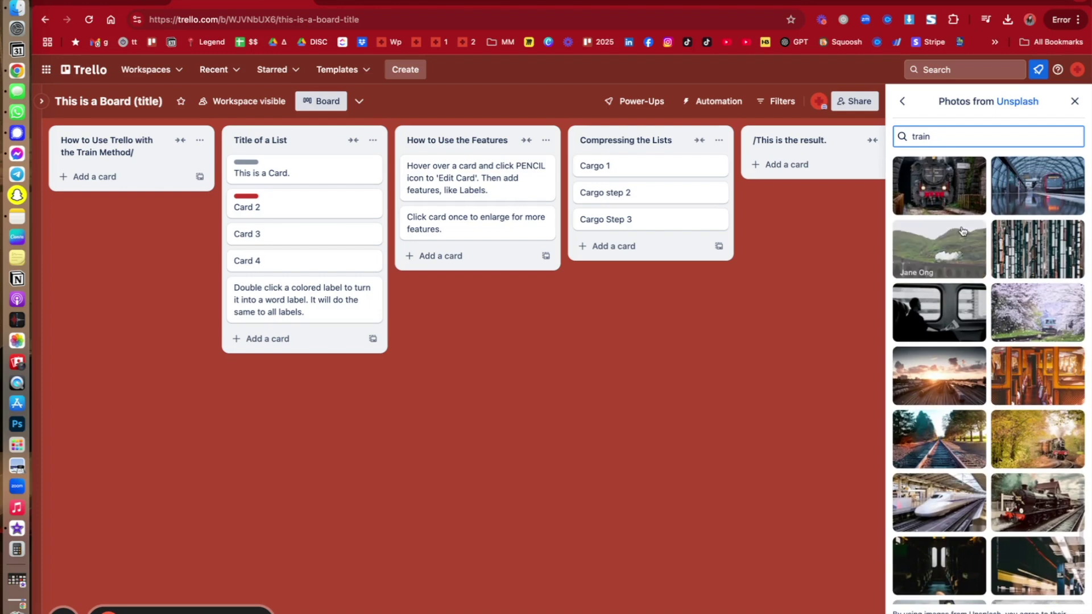
{"action": "scroll", "coordinate": [962, 231], "scroll_direction": "down", "scroll_amount": 8}
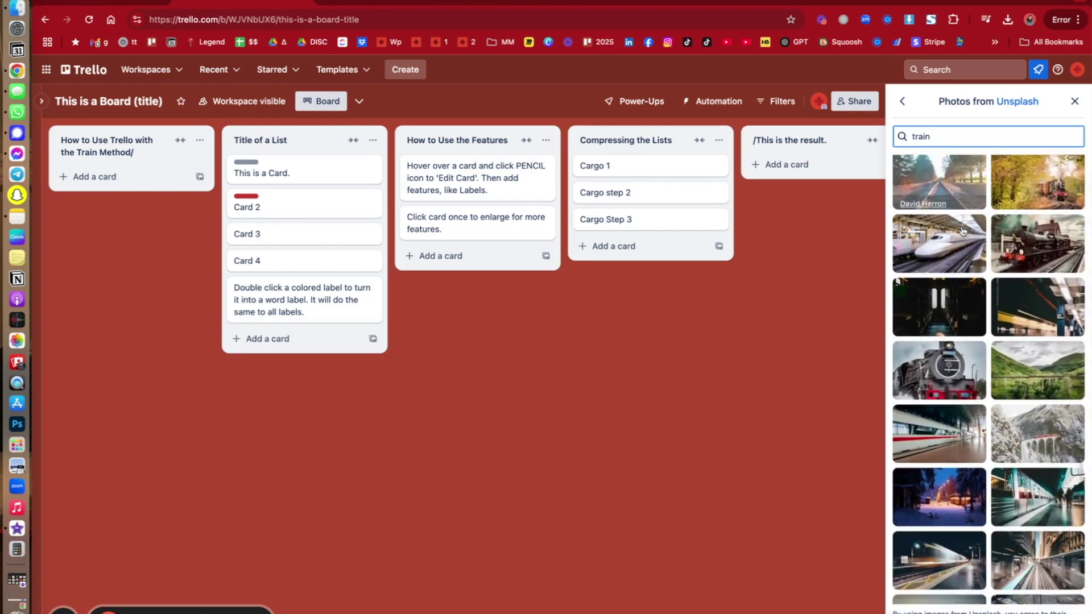
{"action": "left_click", "coordinate": [961, 326]}
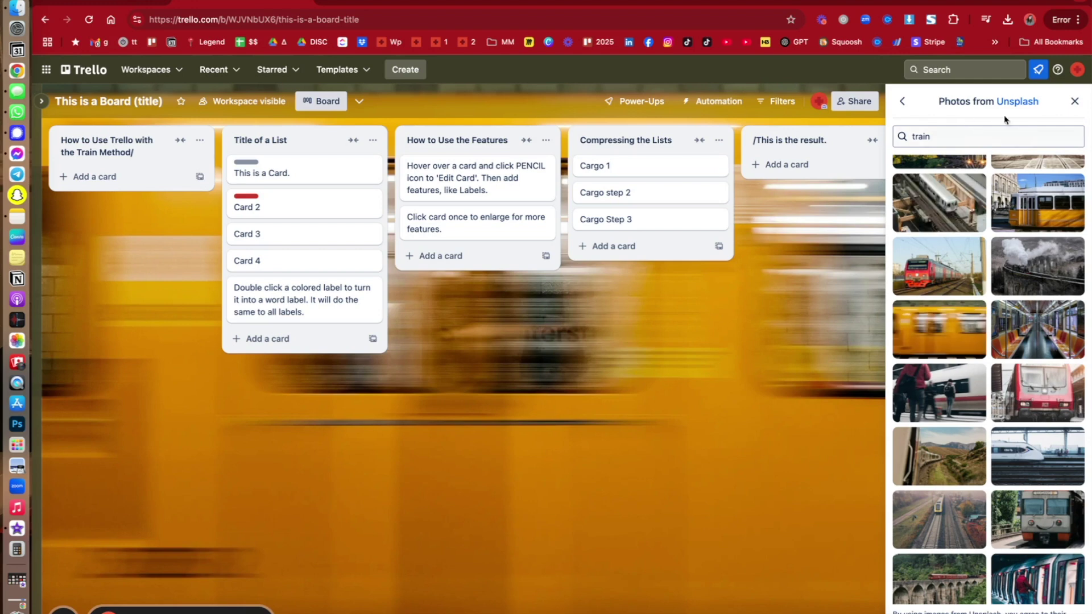
{"action": "left_click", "coordinate": [1077, 102]}
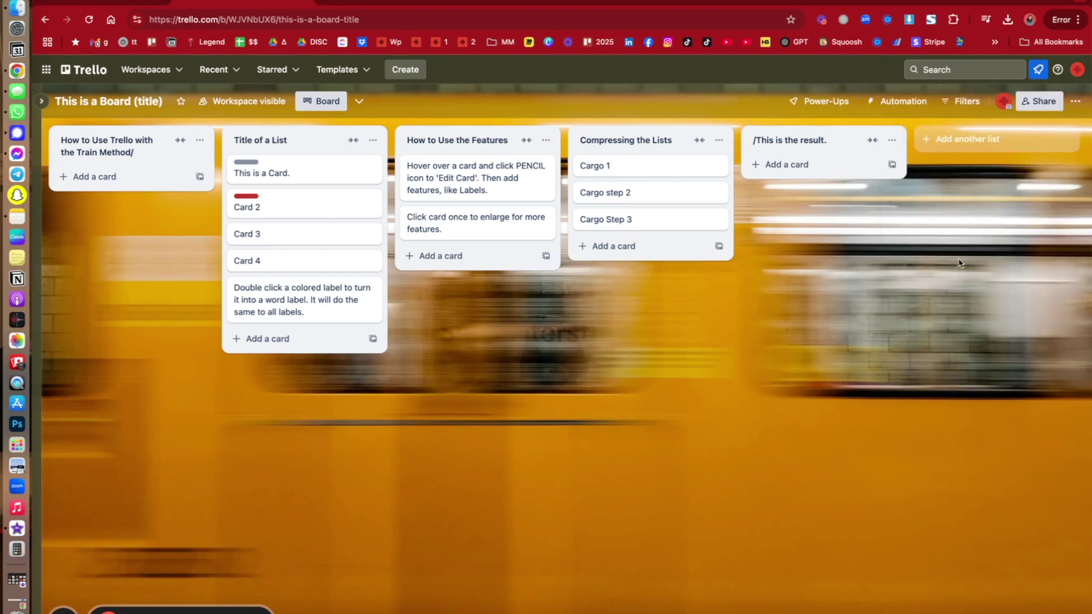
Set the board background to the solid red color and return to the main board options.
{"action": "left_click", "coordinate": [1075, 102]}
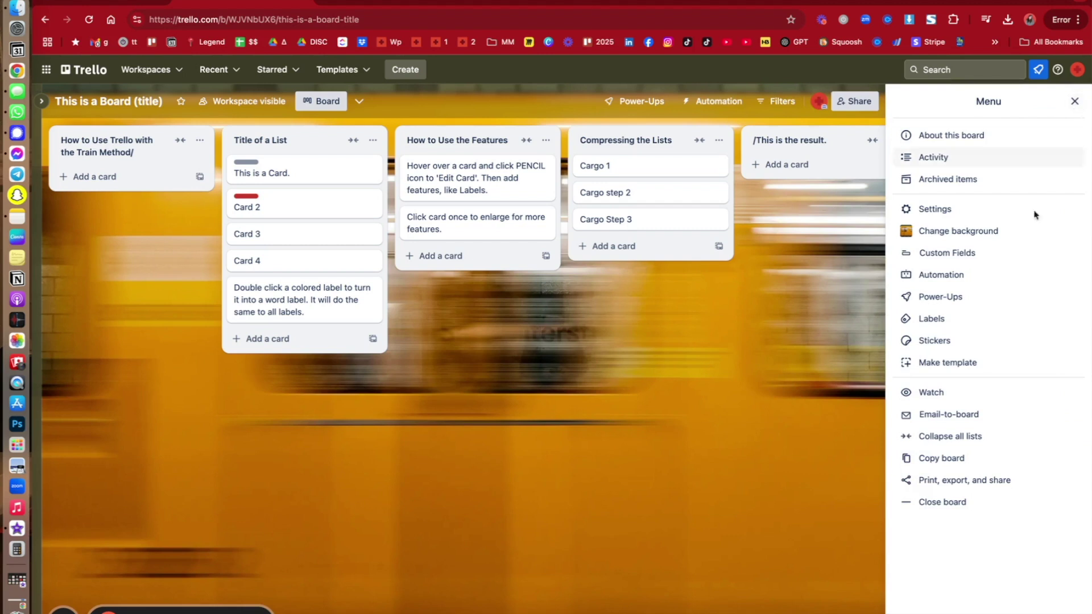
{"action": "left_click", "coordinate": [947, 231]}
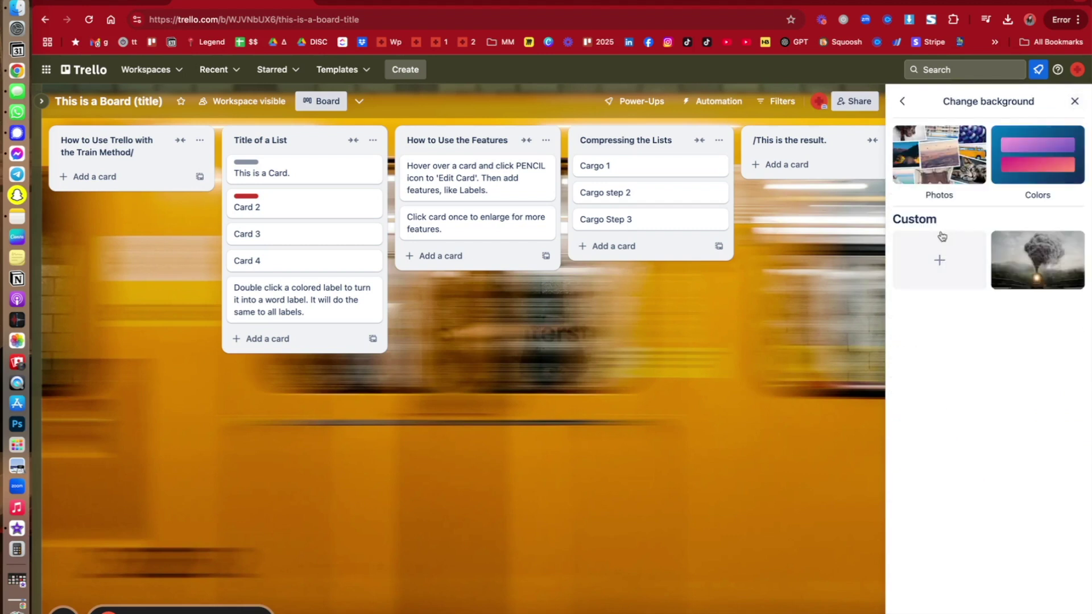
{"action": "left_click", "coordinate": [1013, 161]}
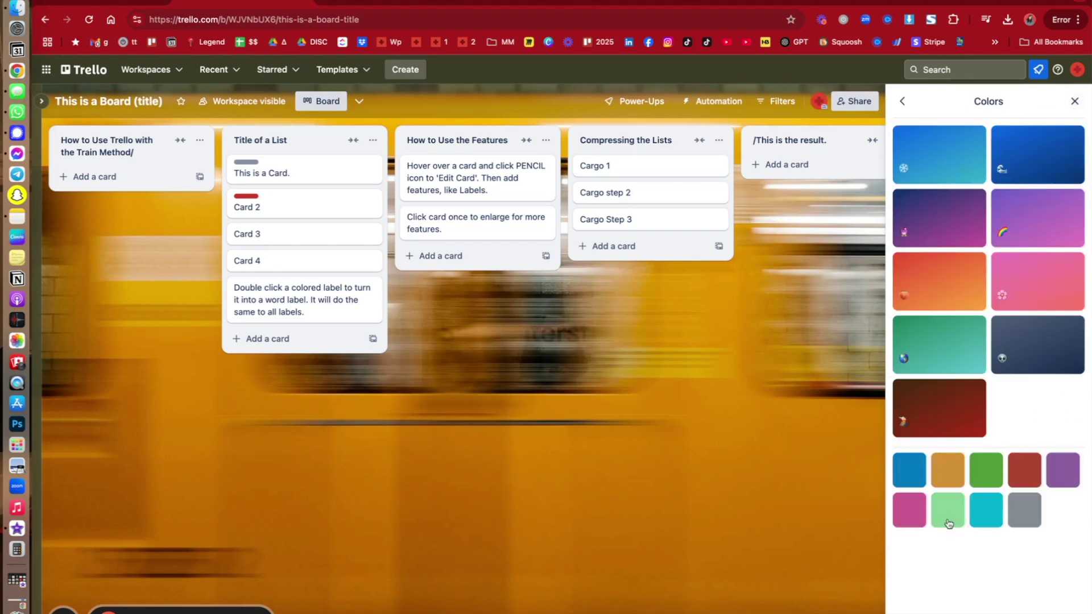
{"action": "left_click", "coordinate": [1011, 475]}
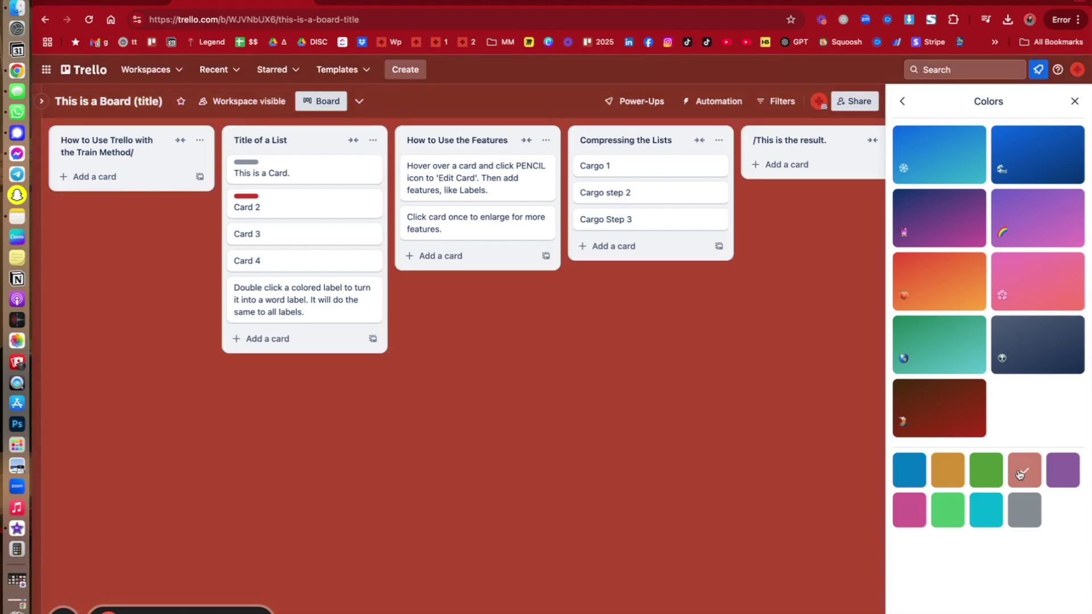
{"action": "left_click", "coordinate": [903, 102]}
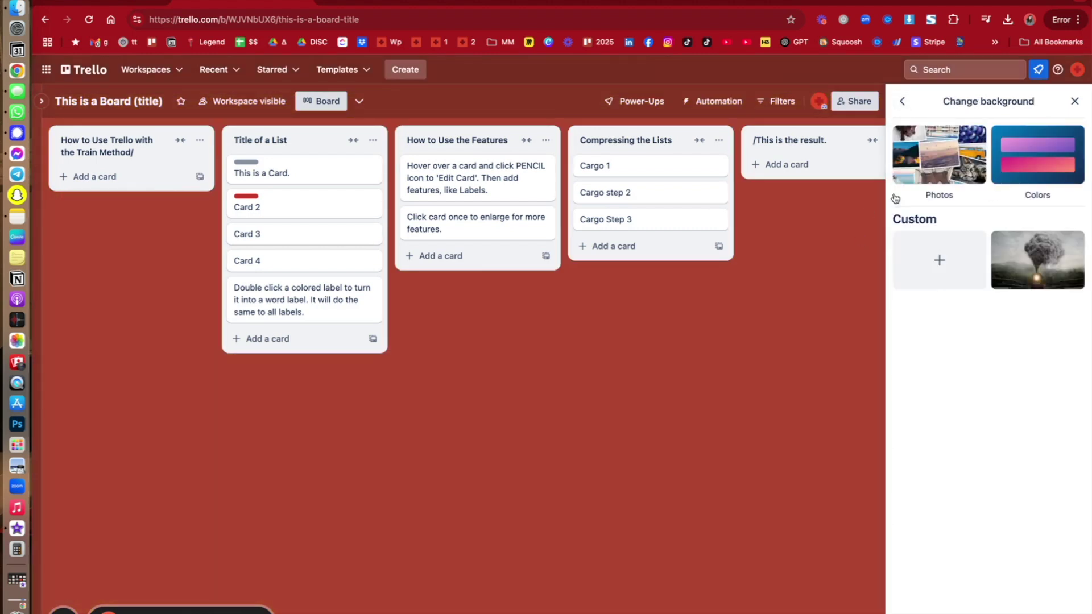
{"action": "left_click", "coordinate": [902, 101]}
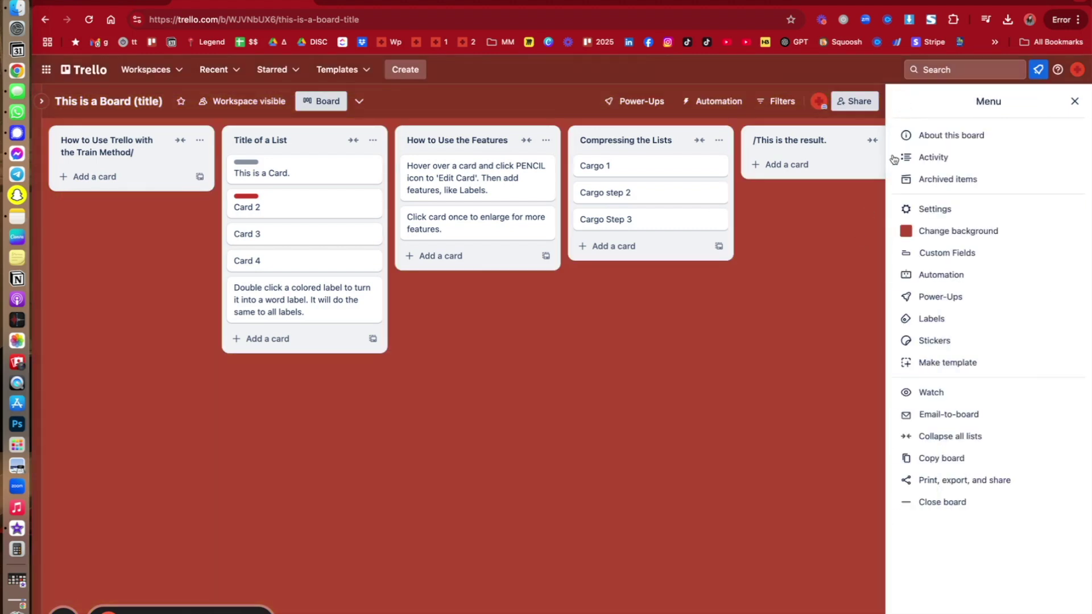
Add the suggested Status custom field to the board and review its dropdown options.
{"action": "left_click", "coordinate": [960, 256]}
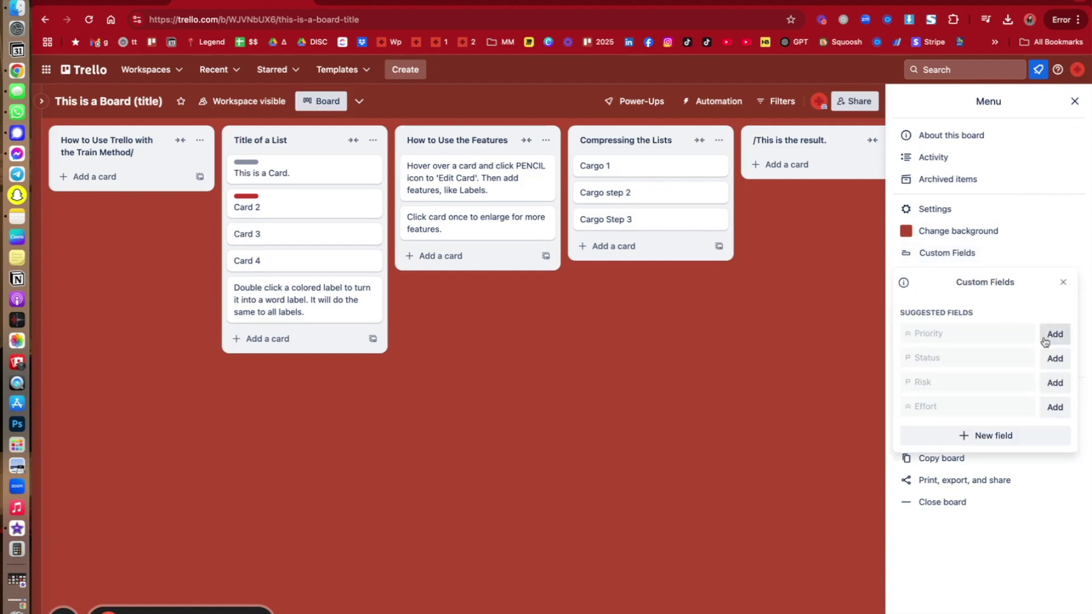
{"action": "left_click", "coordinate": [1054, 358]}
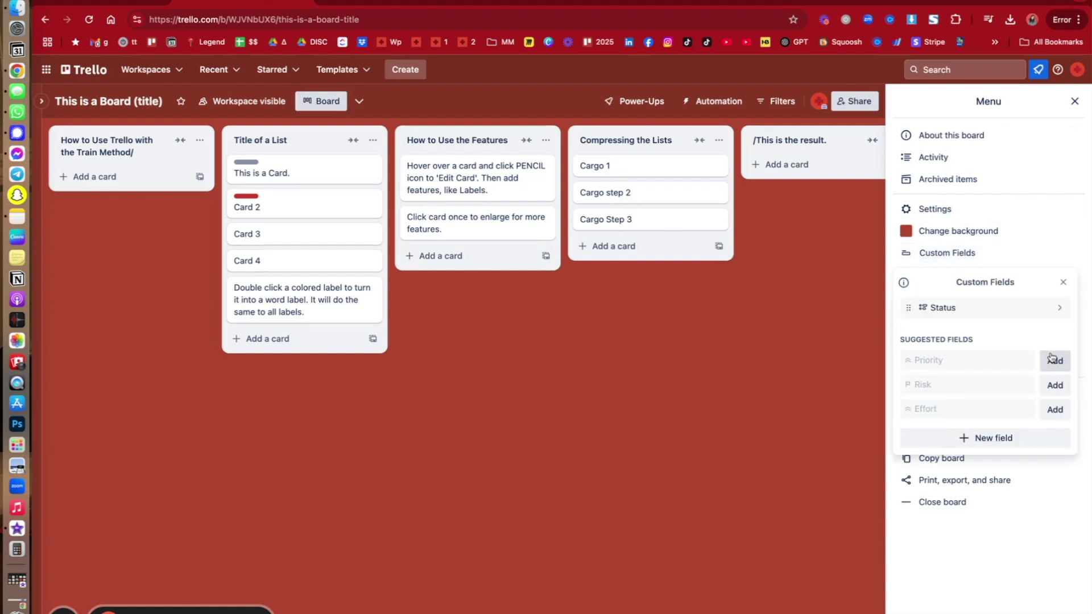
{"action": "left_click", "coordinate": [1033, 317]}
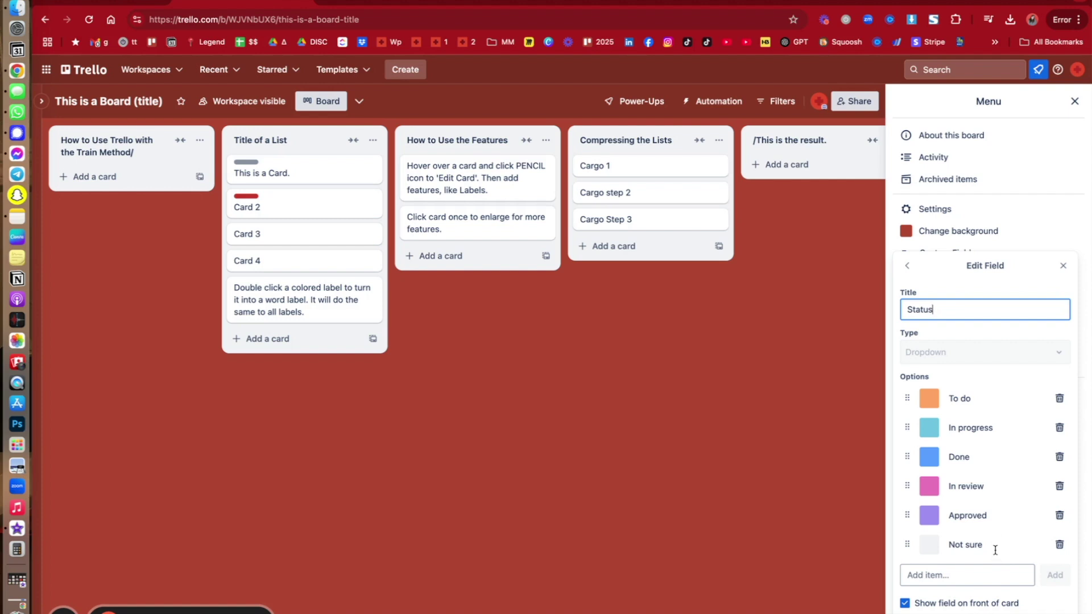
{"action": "left_click", "coordinate": [908, 266]}
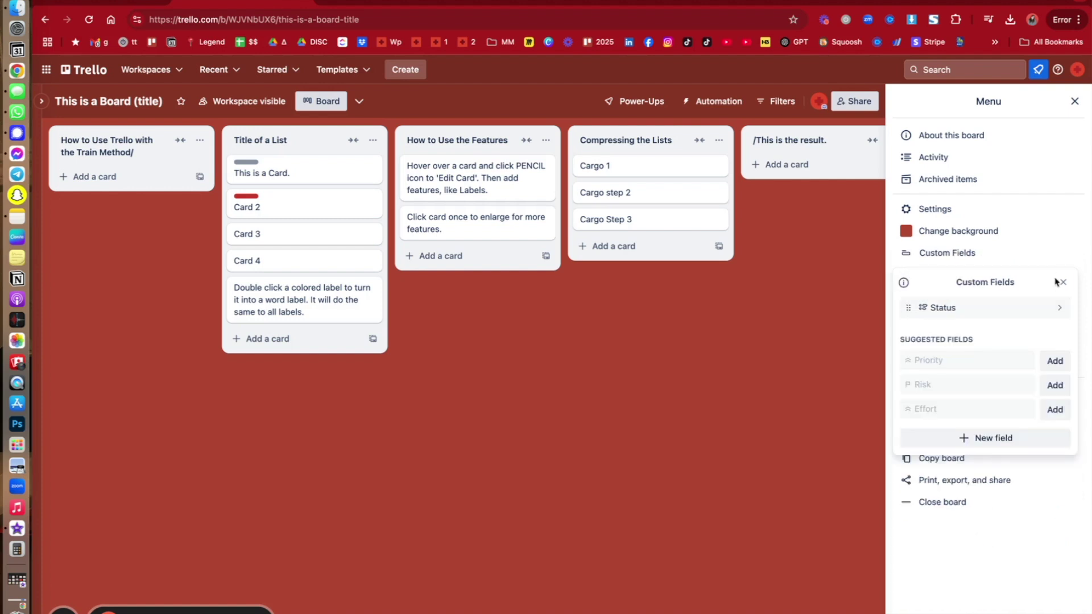
{"action": "left_click", "coordinate": [1061, 282]}
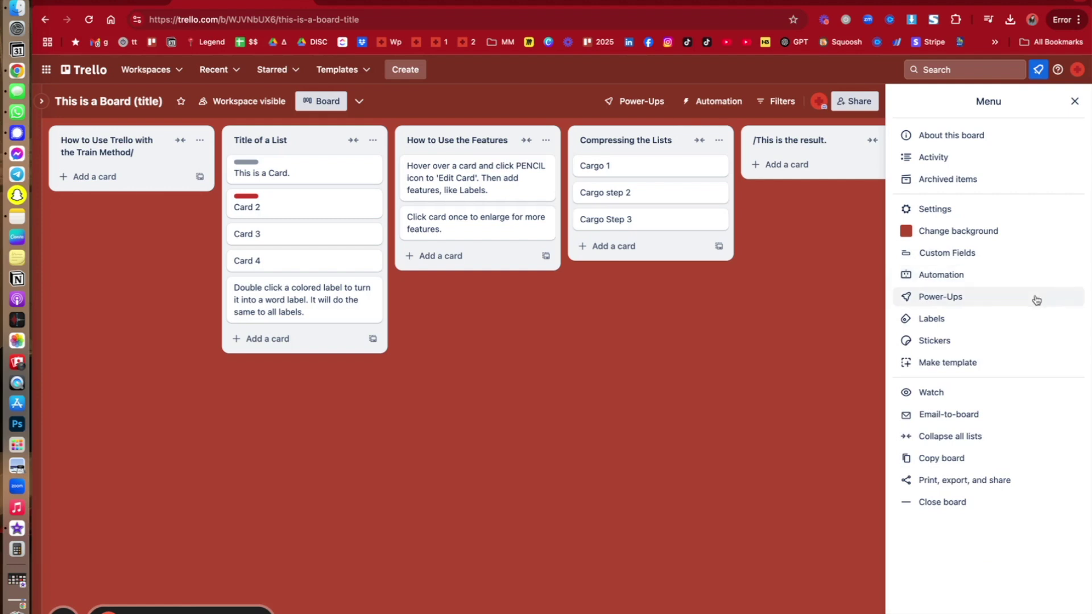
Review the board's labels, and make the card labels on the board show their titles.
{"action": "left_click", "coordinate": [940, 322]}
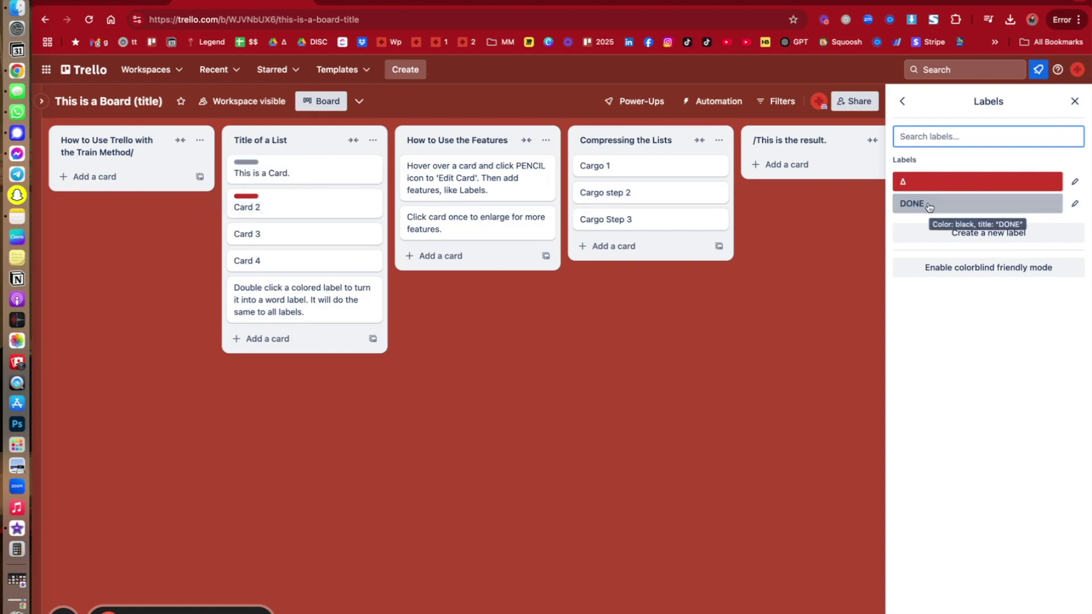
{"action": "left_click", "coordinate": [1075, 101]}
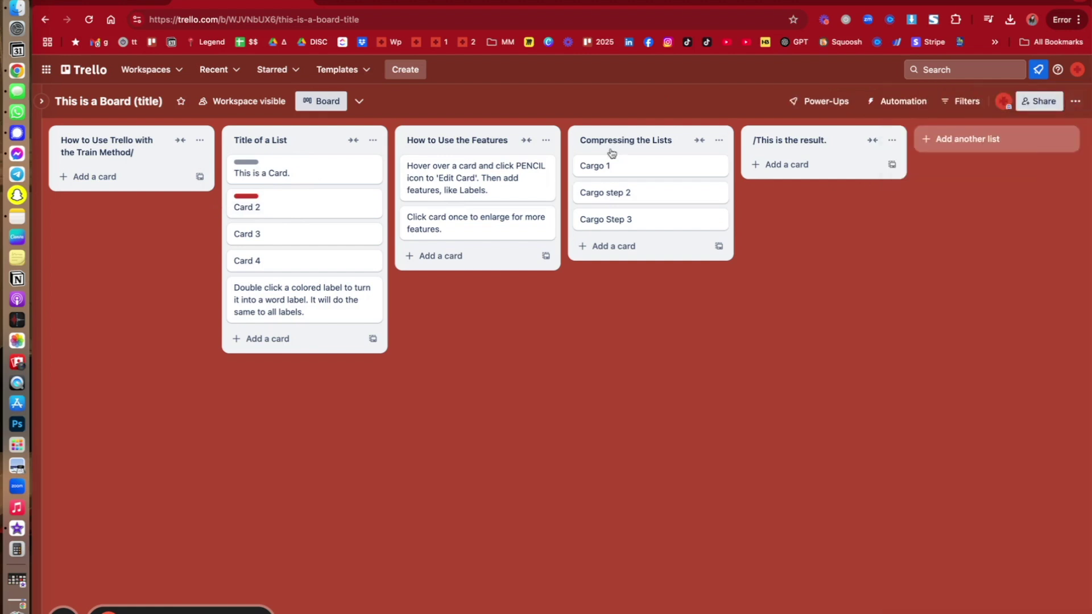
{"action": "left_click", "coordinate": [252, 164]}
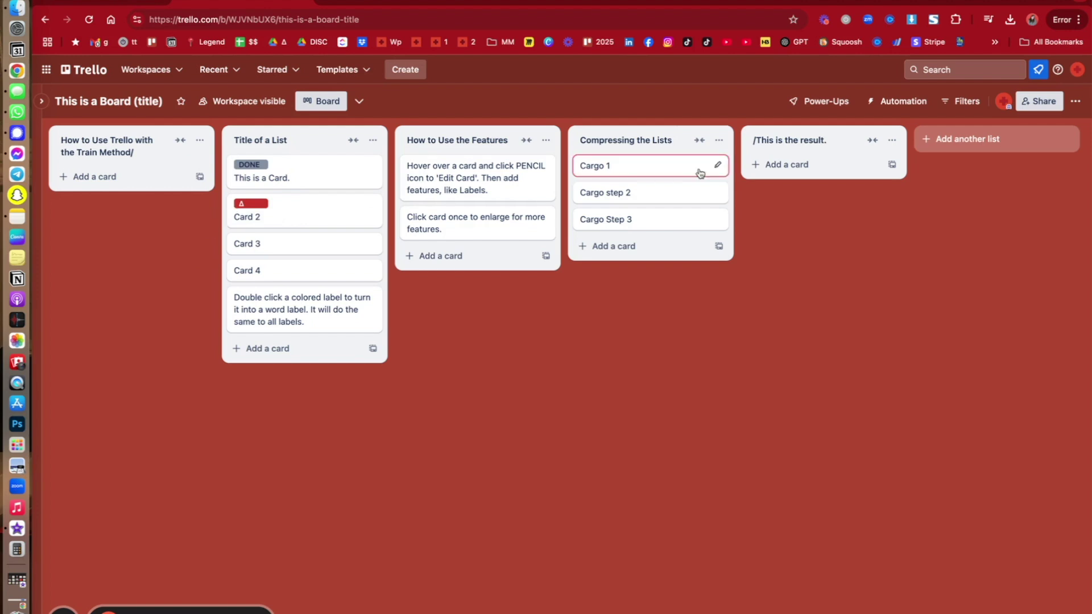
Add a list named "Title" and move it between "Compressing the Lists" and "/This is the result.".
{"action": "left_click", "coordinate": [1002, 141]}
{"action": "type", "text": "Title"}
{"action": "key", "text": "Return"}
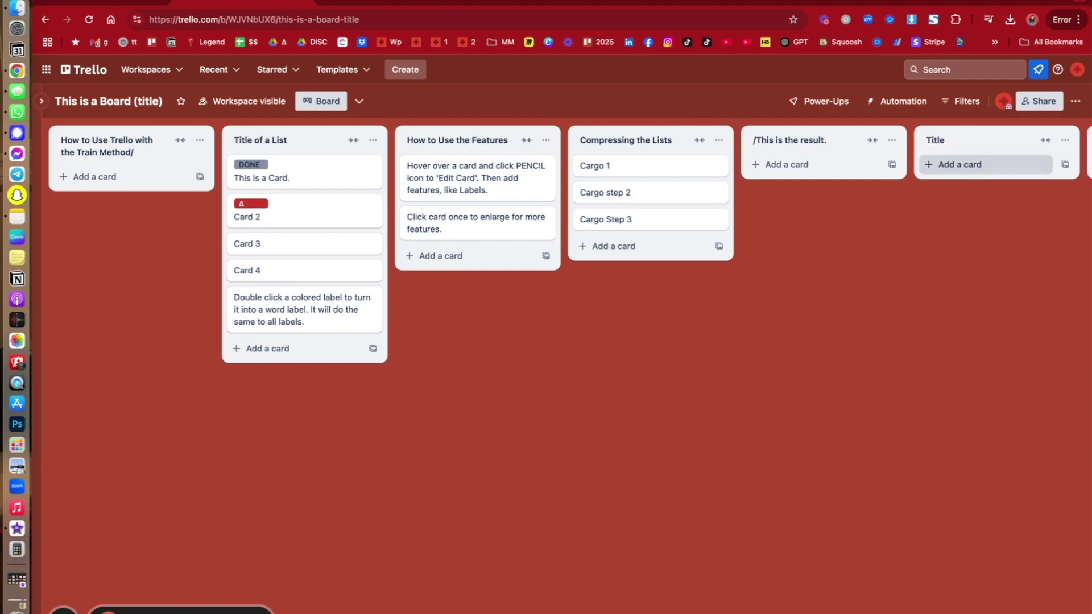
{"action": "left_click_drag", "start_coordinate": [959, 139], "coordinate": [748, 132]}
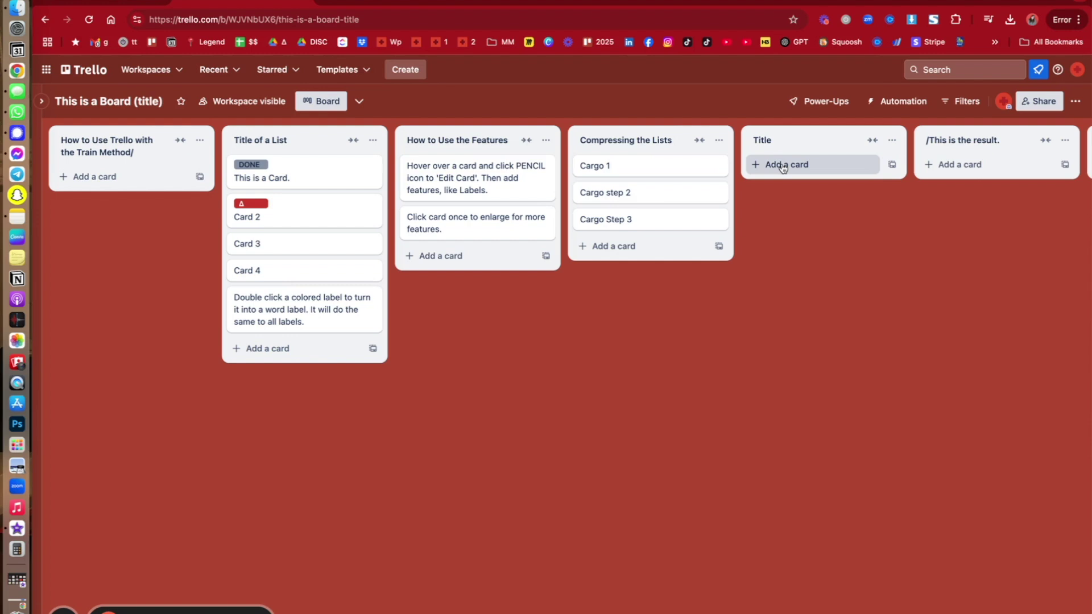
Add the cards "Add a Card" and "See pencil for EDIT CARD:" to the "Title" list.
{"action": "left_click", "coordinate": [783, 166]}
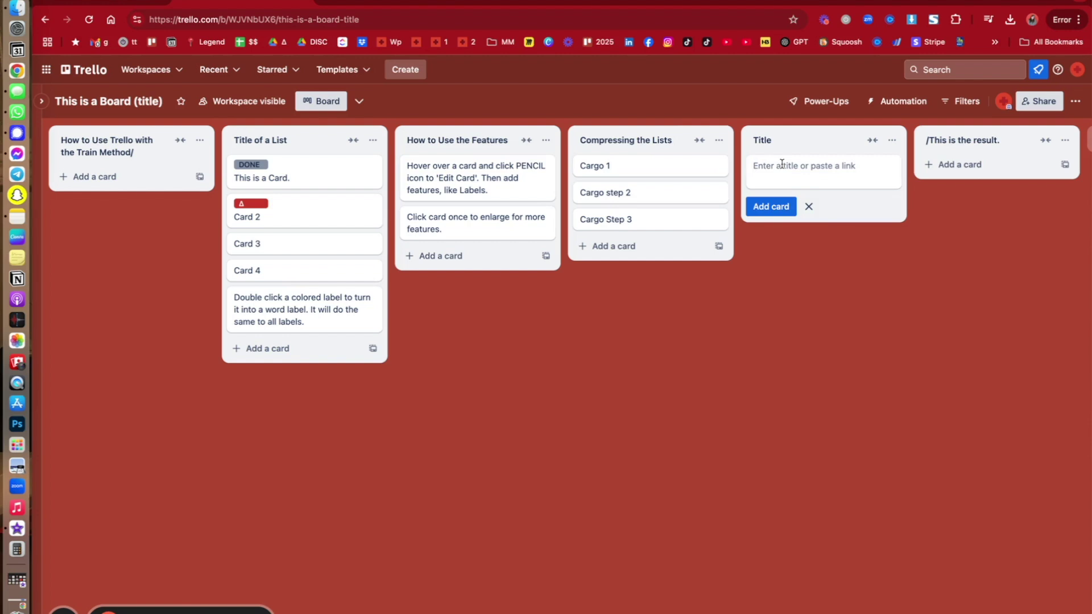
{"action": "type", "text": "Add a Card"}
{"action": "key", "text": "Return"}
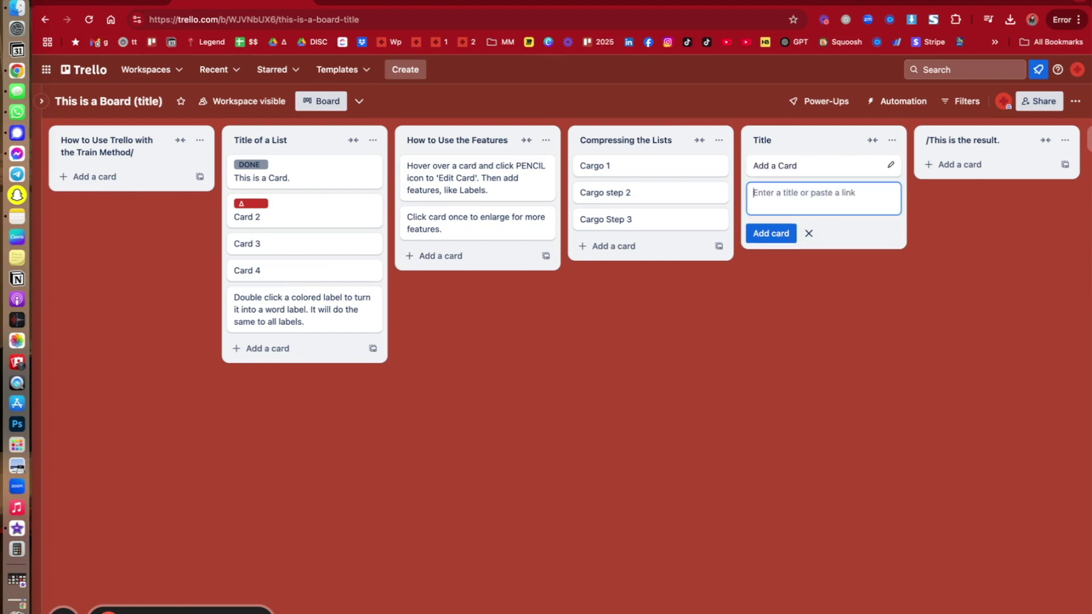
{"action": "type", "text": "See pencil for EDIT CA"}
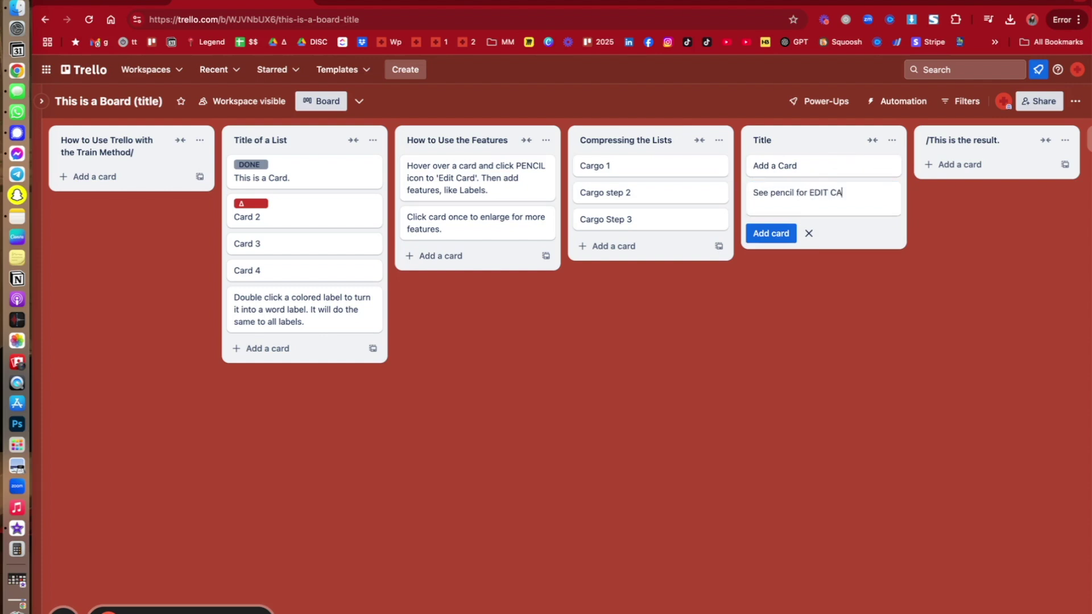
{"action": "type", "text": "RD:"}
{"action": "left_click", "coordinate": [840, 280]}
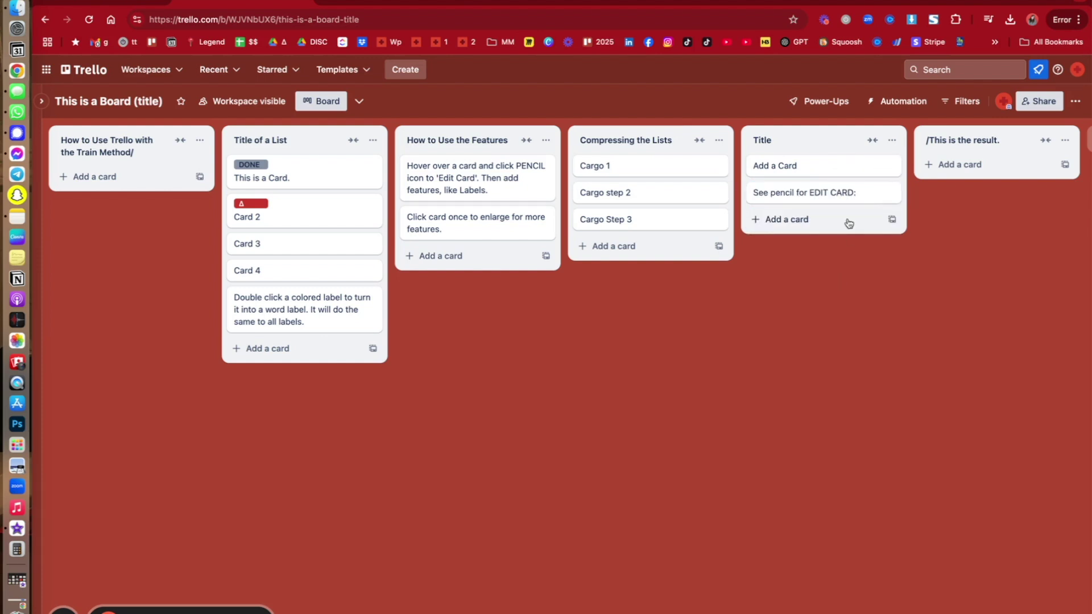
Assign the DONE label to the "See pencil for EDIT CARD:" card through its quick edit options.
{"action": "mouse_move", "coordinate": [831, 192]}
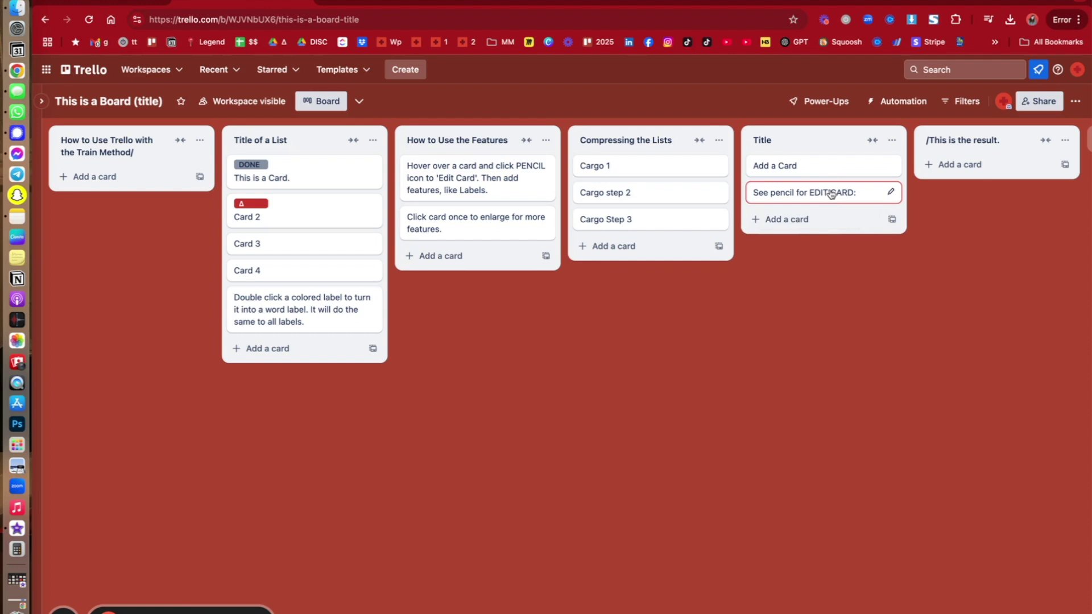
{"action": "left_click", "coordinate": [892, 194]}
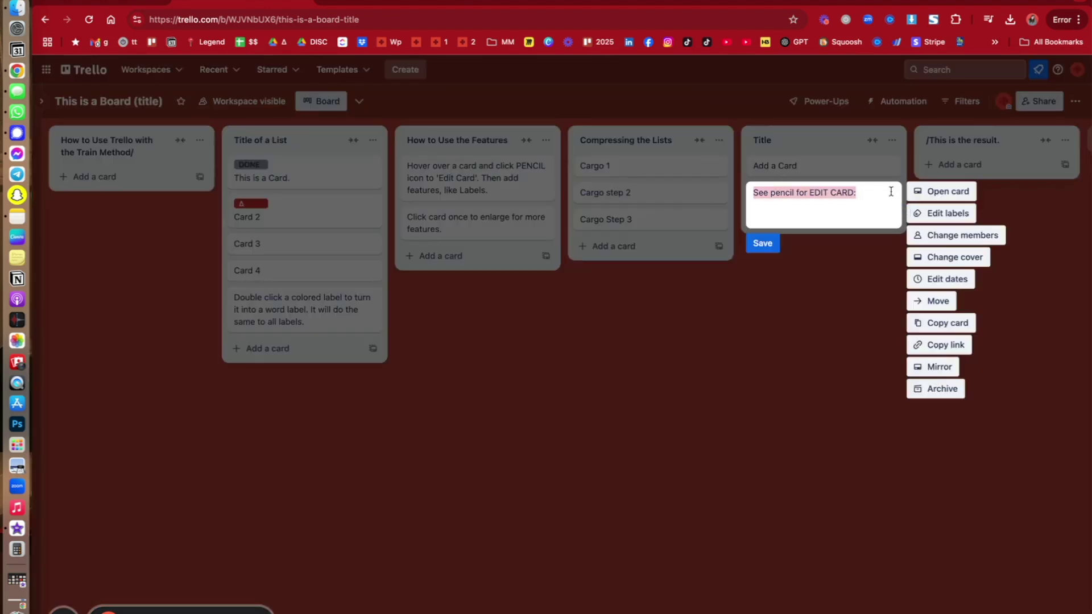
{"action": "left_click", "coordinate": [925, 214]}
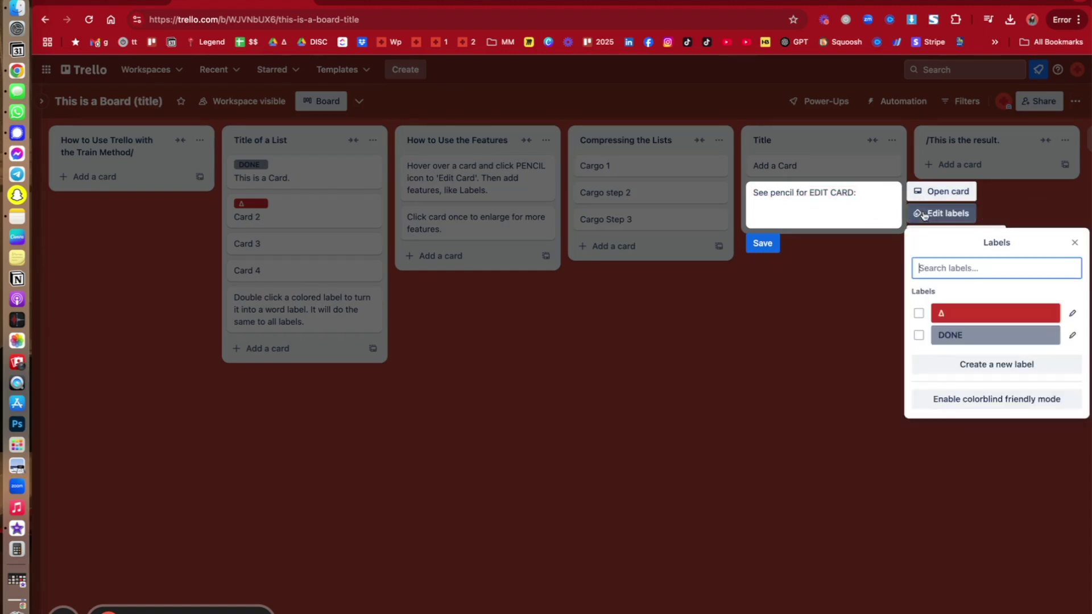
{"action": "left_click", "coordinate": [919, 336]}
{"action": "left_click", "coordinate": [763, 255]}
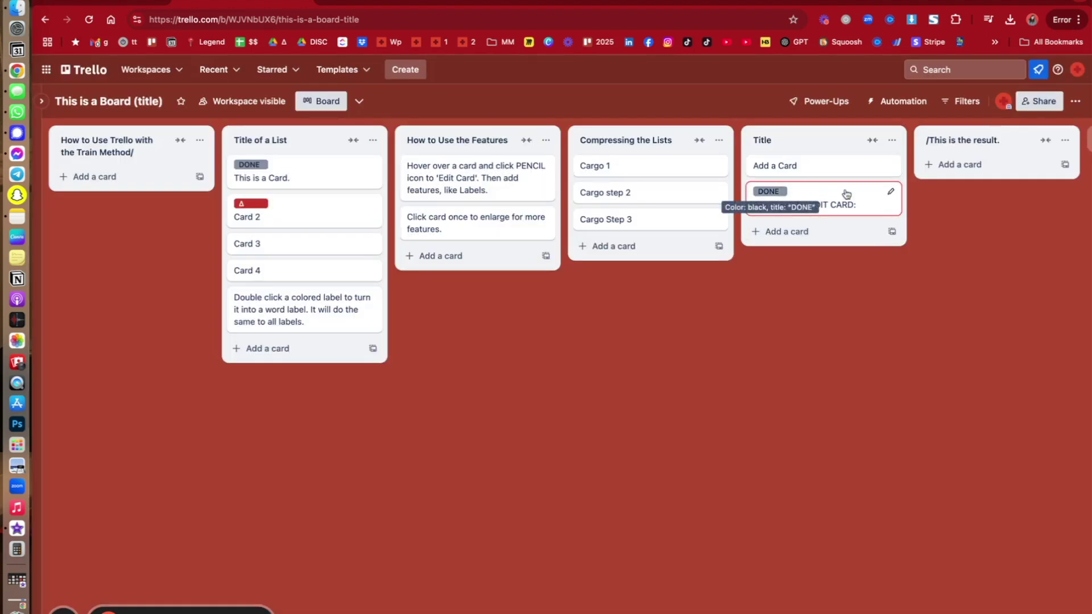
Move the "See pencil for EDIT CARD:" card to the "Compressing the Lists" list and archive it.
{"action": "mouse_move", "coordinate": [858, 204]}
{"action": "left_mouse_down"}
{"action": "mouse_move", "coordinate": [856, 169]}
{"action": "mouse_move", "coordinate": [686, 169]}
{"action": "left_mouse_up"}
{"action": "left_click", "coordinate": [713, 168]}
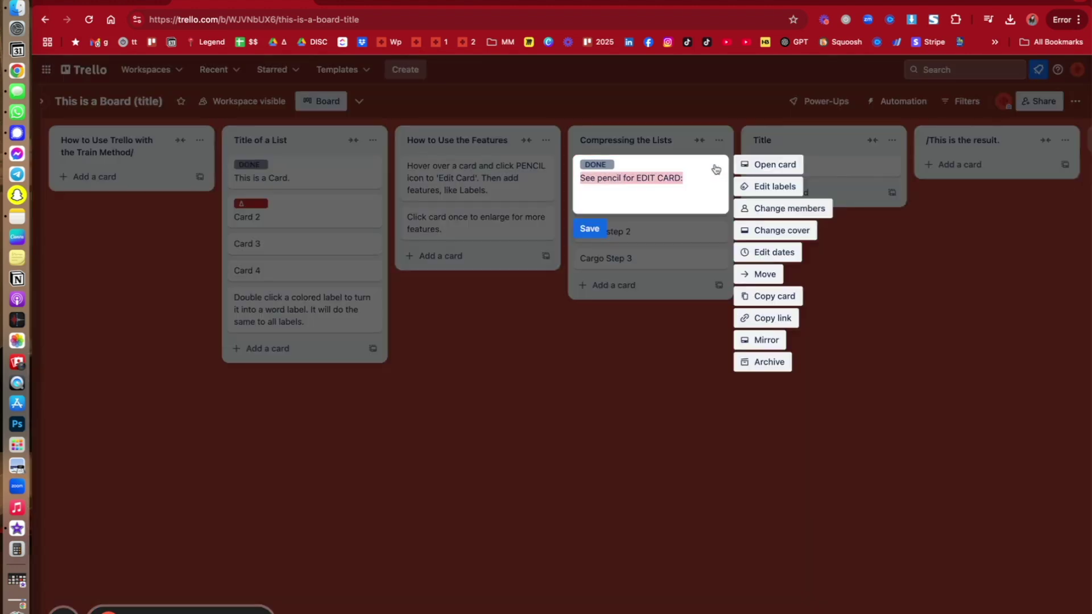
{"action": "left_click", "coordinate": [759, 369]}
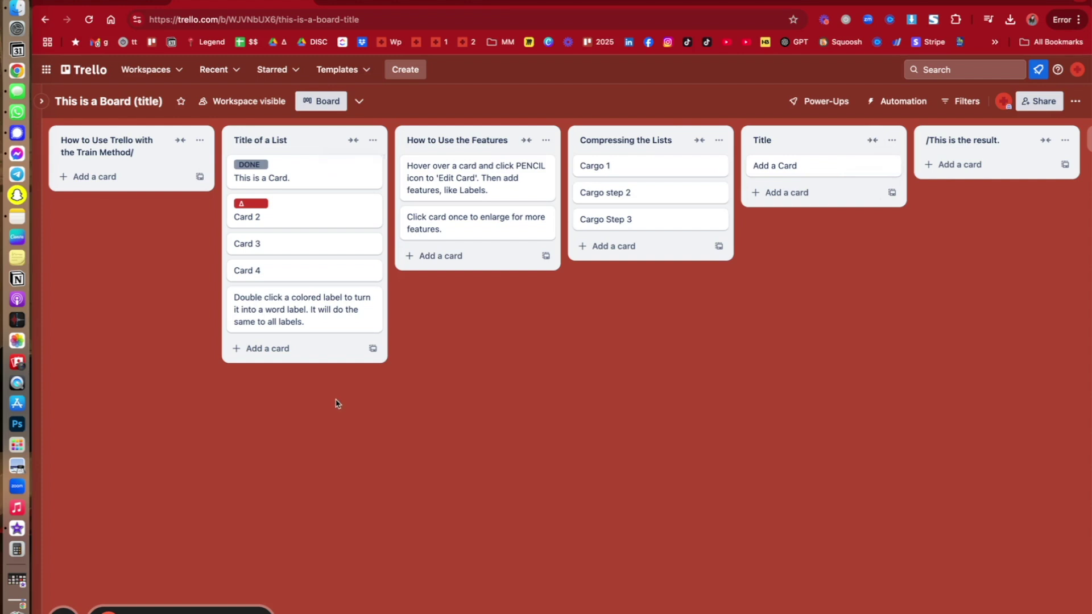
Collapse the lists "Title of a List", "How to Use the Features", "Compressing the Lists" and "Title".
{"action": "left_click", "coordinate": [353, 143]}
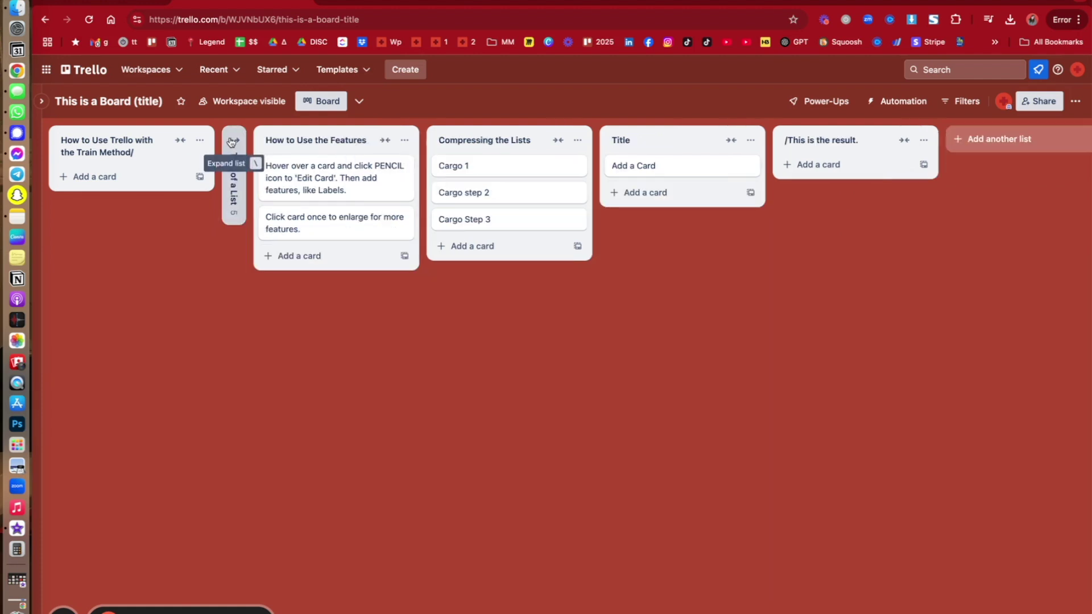
{"action": "left_click", "coordinate": [384, 141]}
{"action": "left_click", "coordinate": [398, 141]}
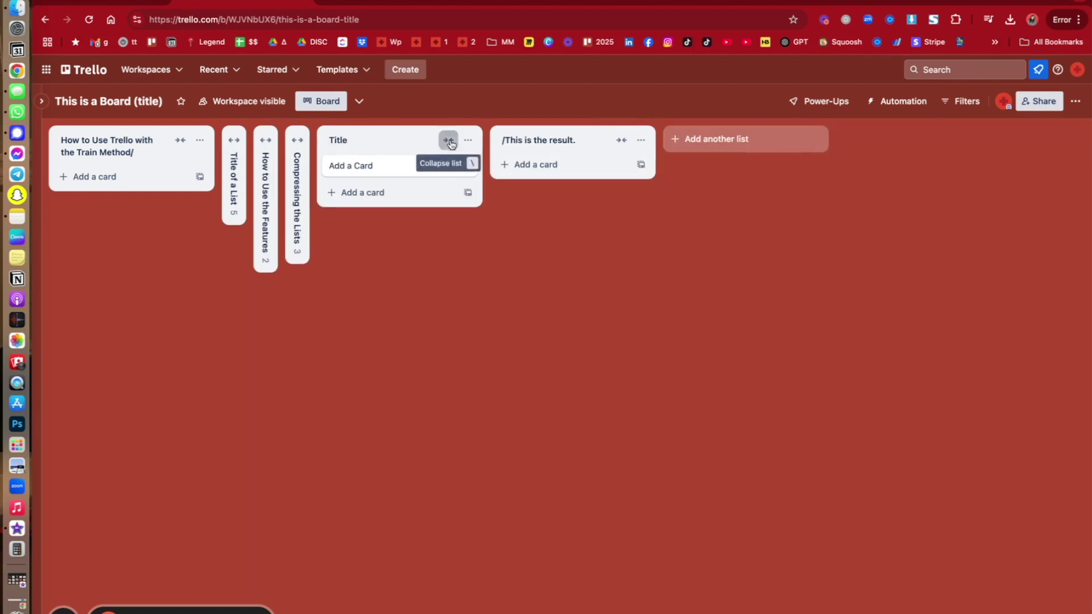
{"action": "left_click", "coordinate": [447, 141]}
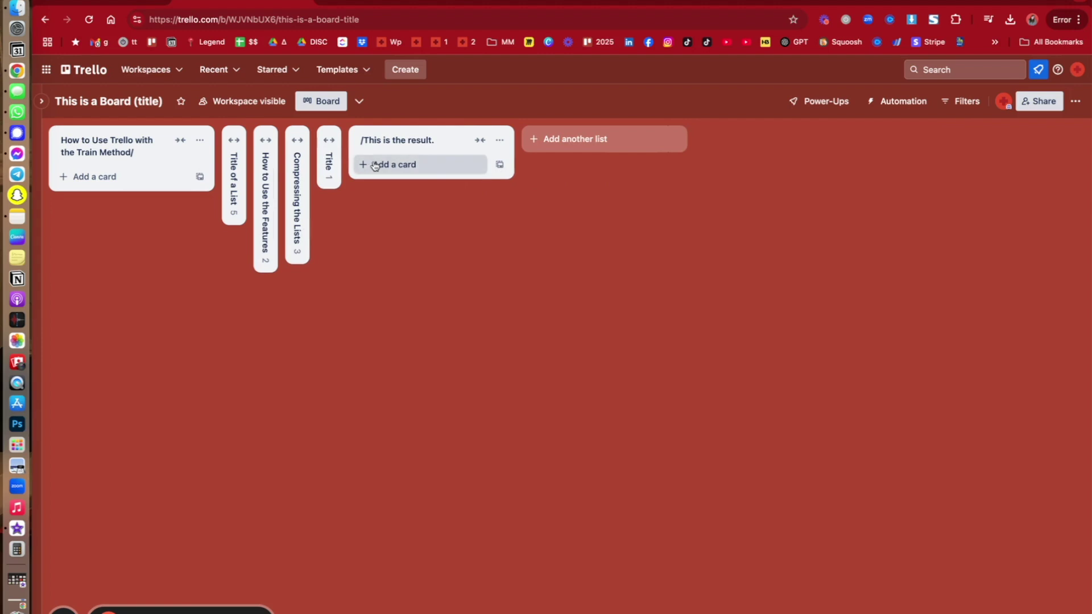
Expand all lists on the board at once and close the board options.
{"action": "left_click", "coordinate": [1081, 103]}
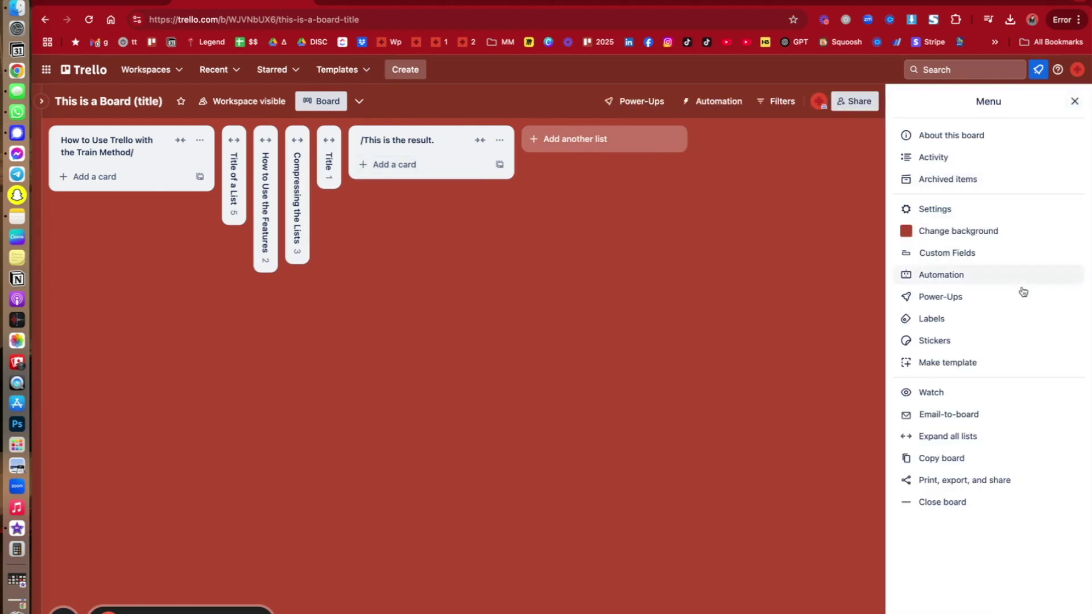
{"action": "left_click", "coordinate": [965, 438]}
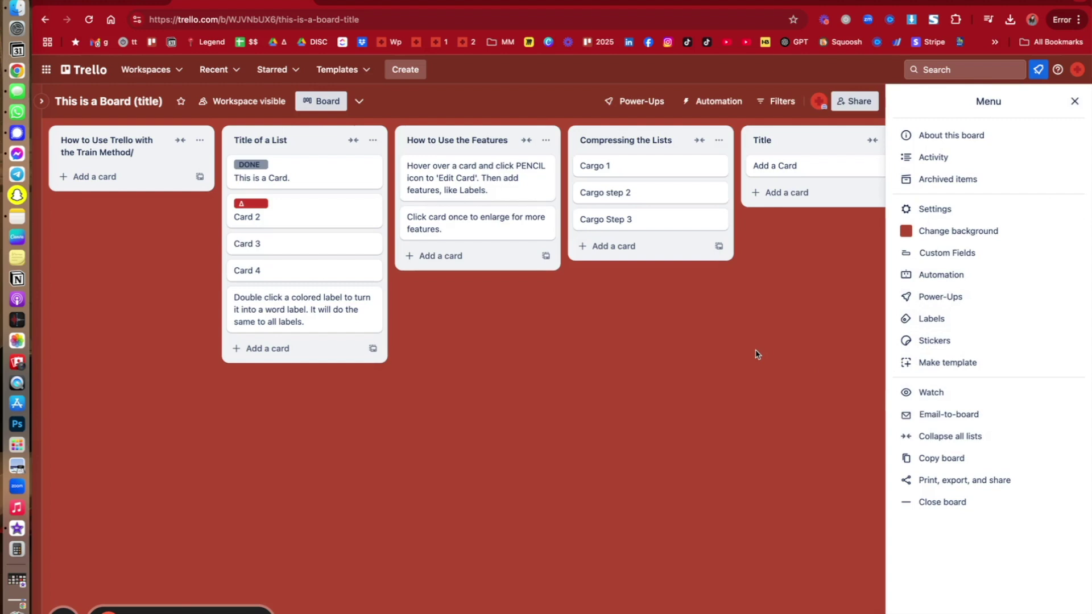
{"action": "left_click", "coordinate": [500, 310]}
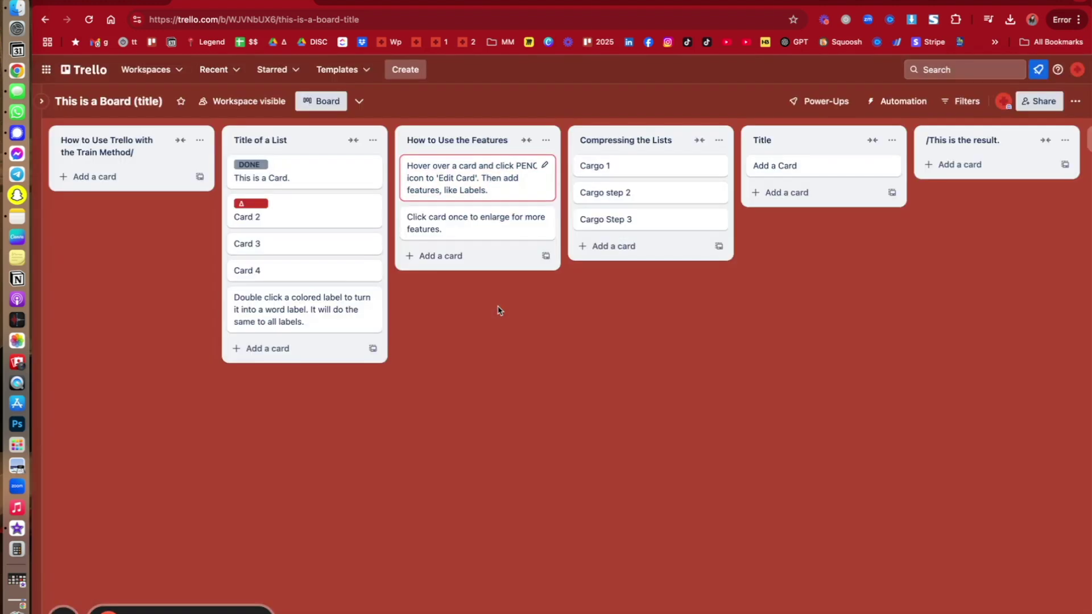
Open the card "Click card once to enlarge for more features." and assign it the red Δ label and the DONE label.
{"action": "left_click", "coordinate": [495, 222]}
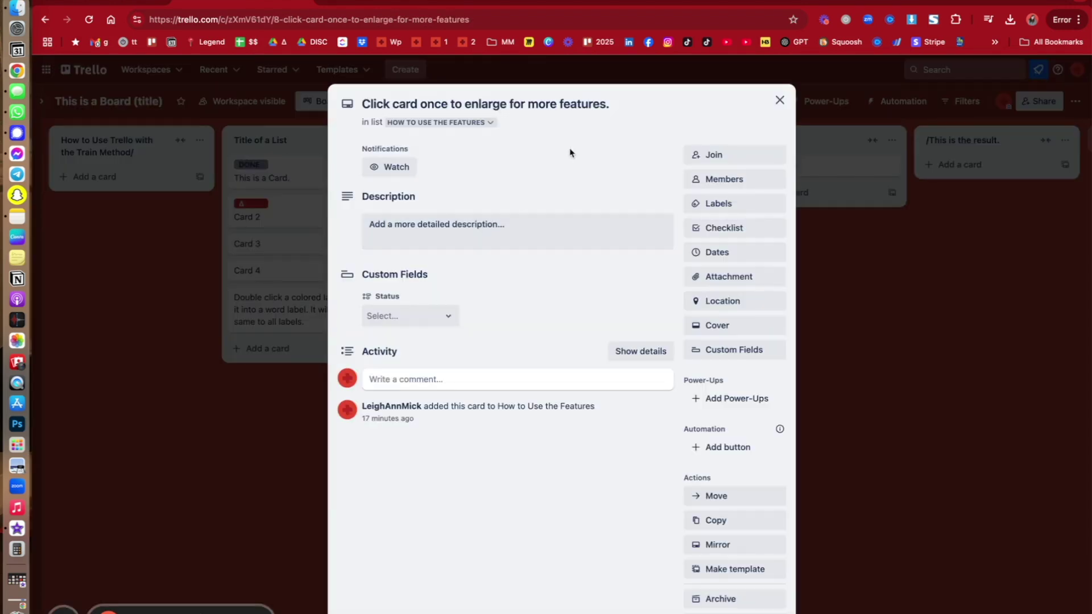
{"action": "triple_click", "coordinate": [594, 104]}
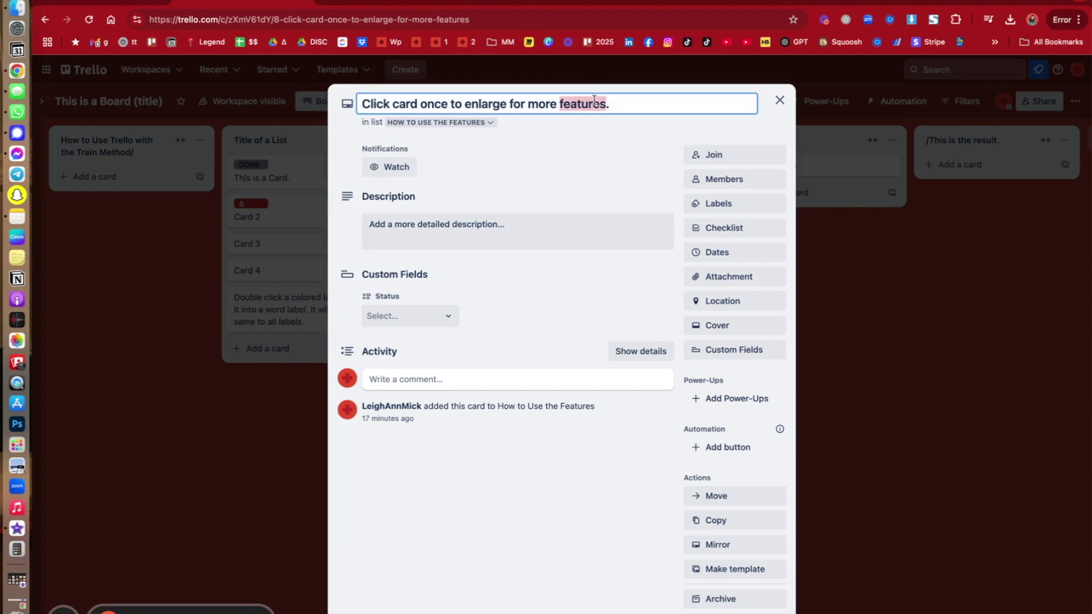
{"action": "left_click", "coordinate": [588, 150]}
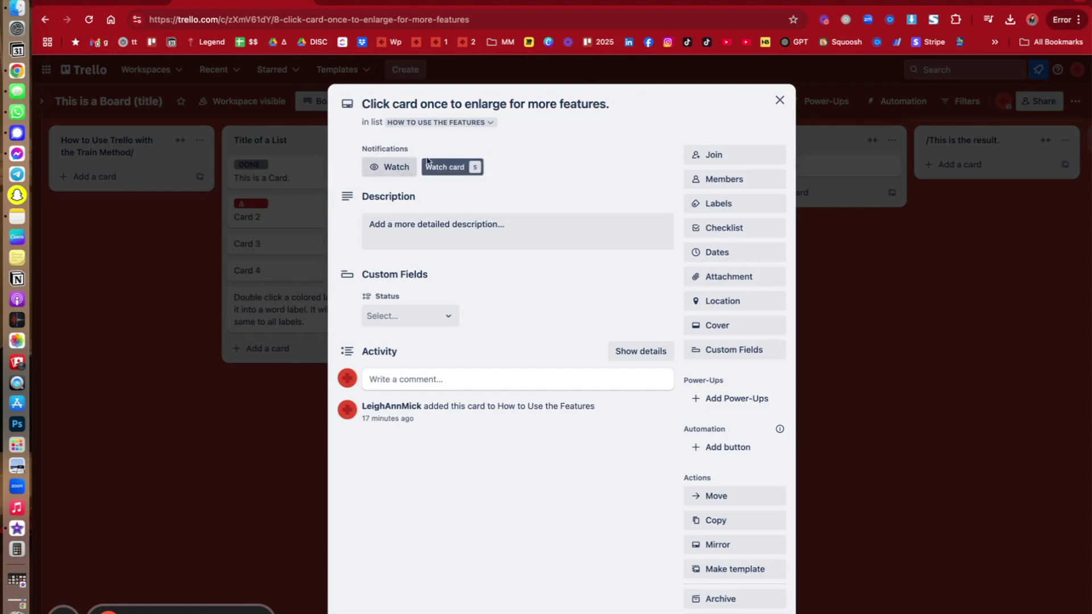
{"action": "left_click", "coordinate": [709, 205]}
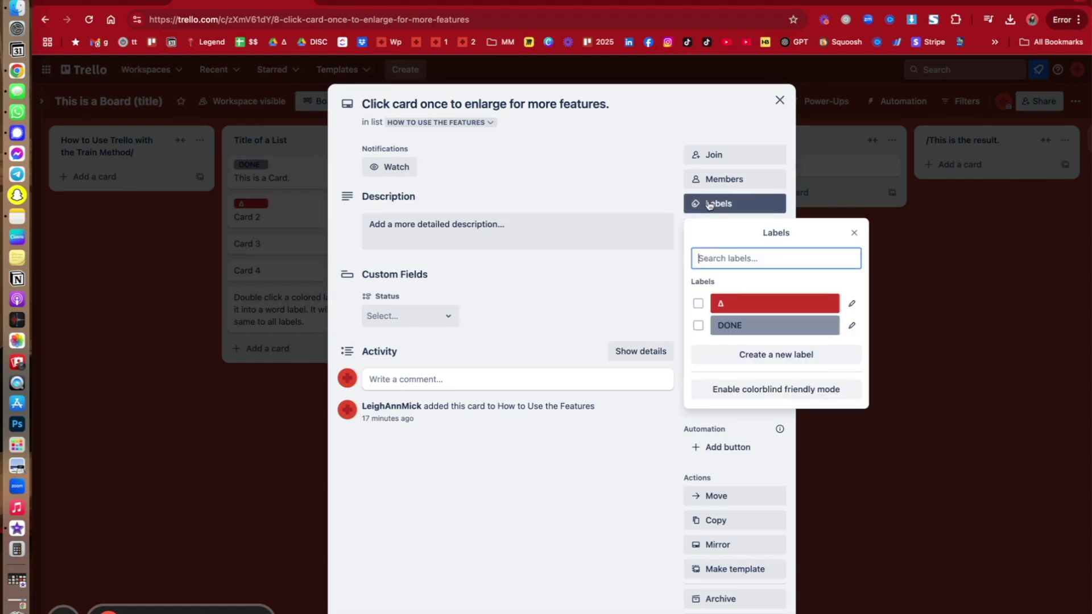
{"action": "left_click", "coordinate": [699, 306]}
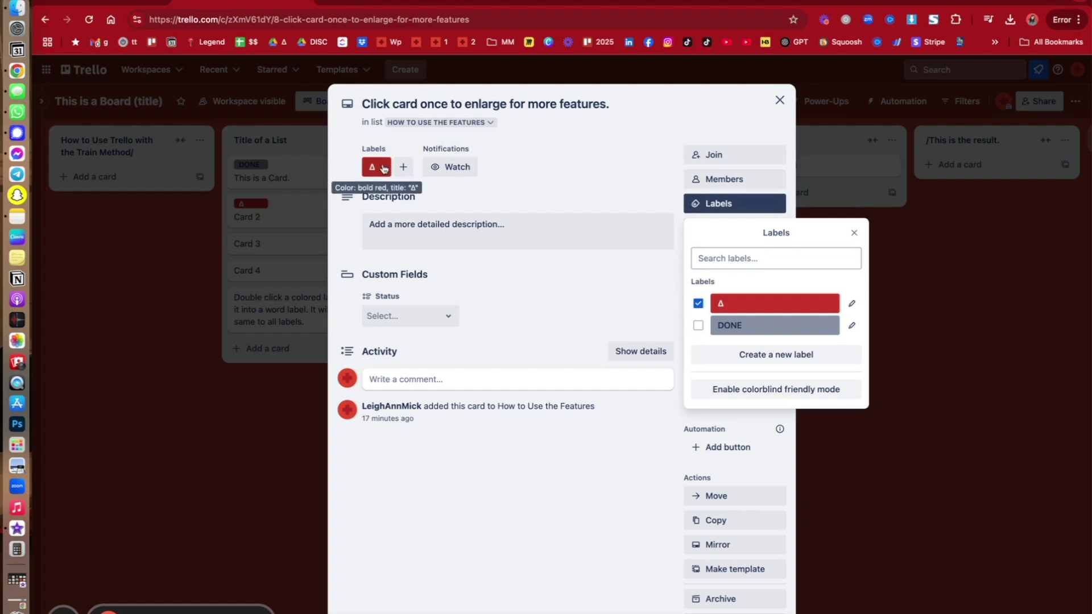
{"action": "key", "text": "Escape"}
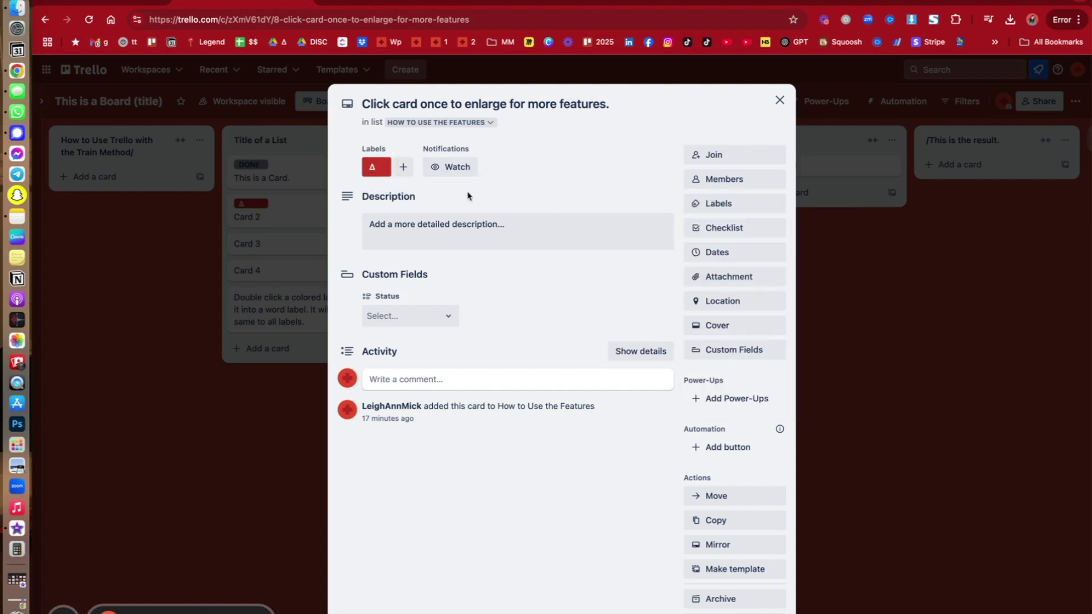
{"action": "left_click", "coordinate": [405, 171]}
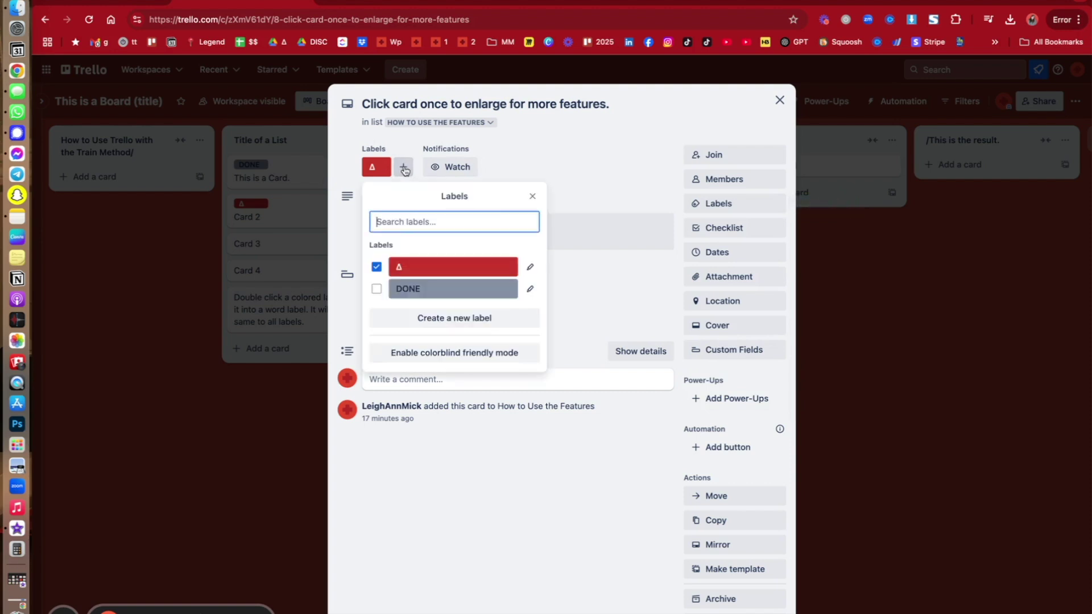
{"action": "left_click", "coordinate": [377, 289]}
{"action": "left_click", "coordinate": [564, 177]}
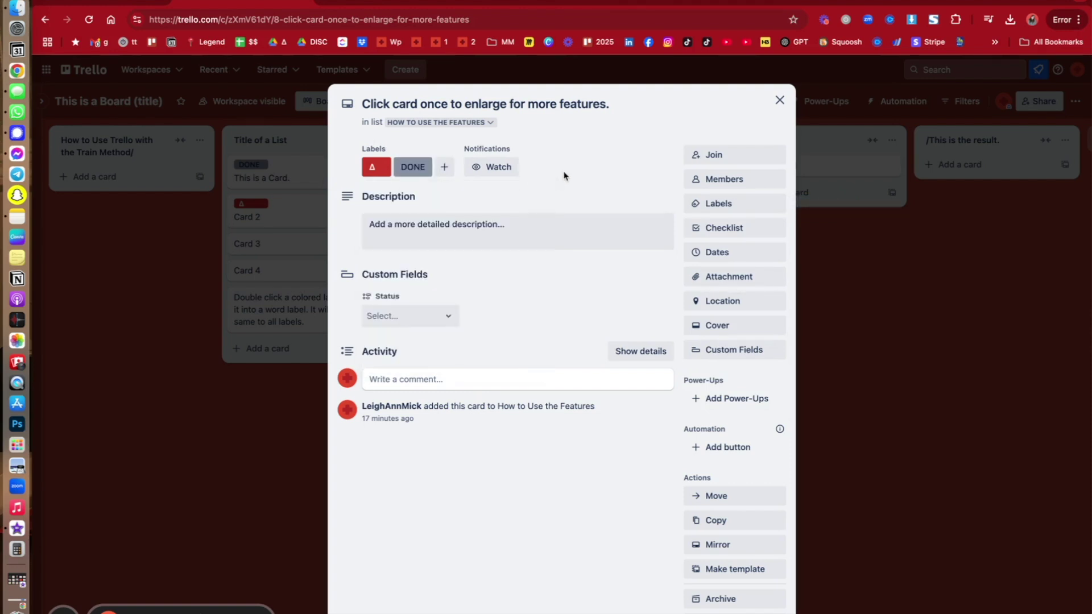
Remove the red Δ label from the open card.
{"action": "left_click", "coordinate": [377, 167]}
{"action": "left_click", "coordinate": [421, 266]}
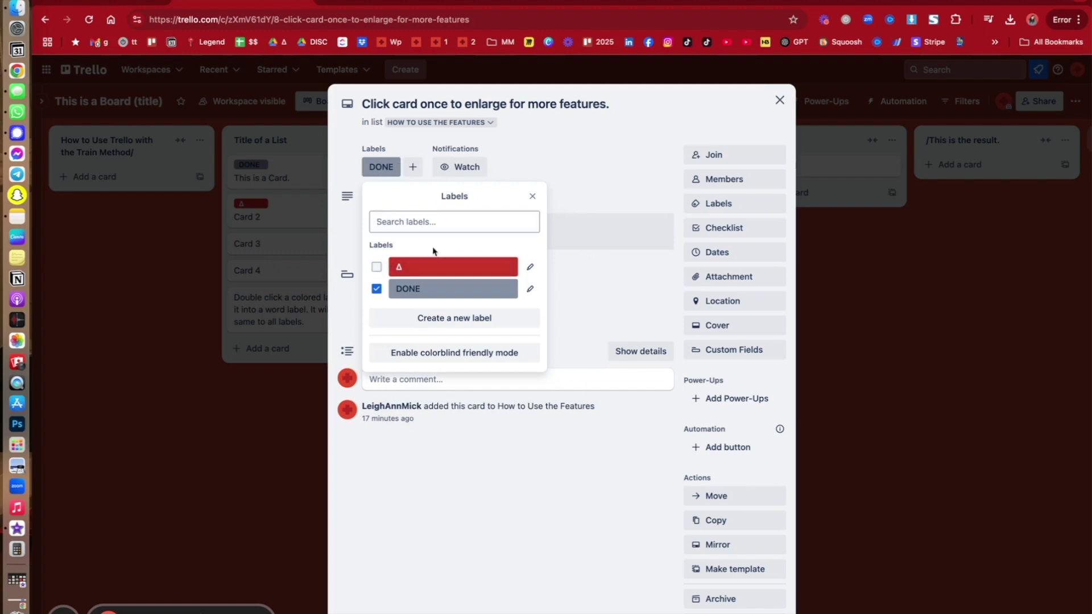
{"action": "left_click", "coordinate": [627, 152]}
Open the card's description for editing and examine its text styles and the elements it can insert.
{"action": "left_click", "coordinate": [454, 225]}
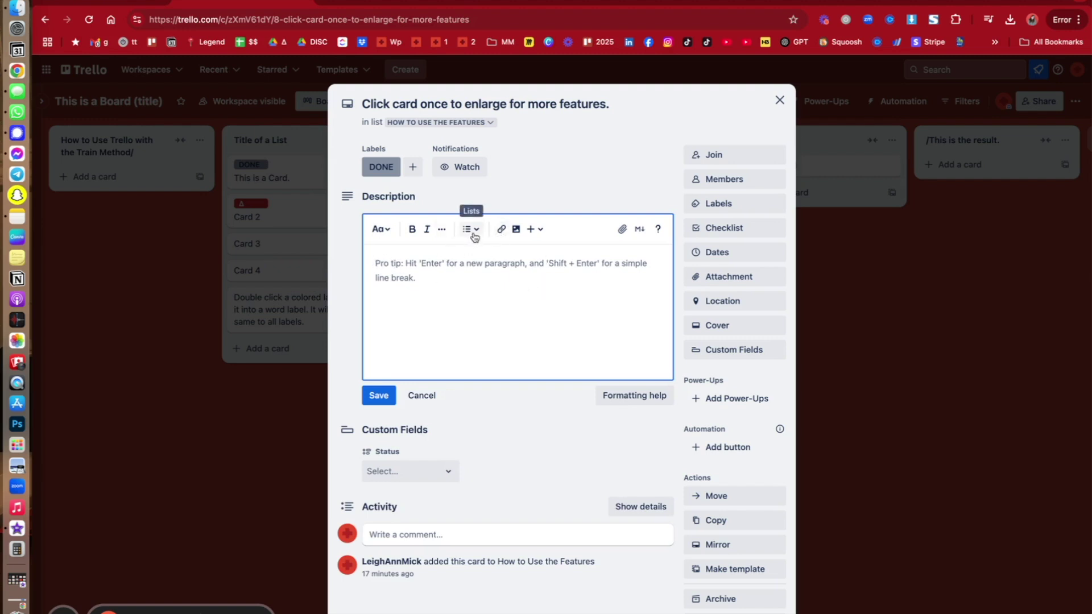
{"action": "left_click", "coordinate": [383, 230]}
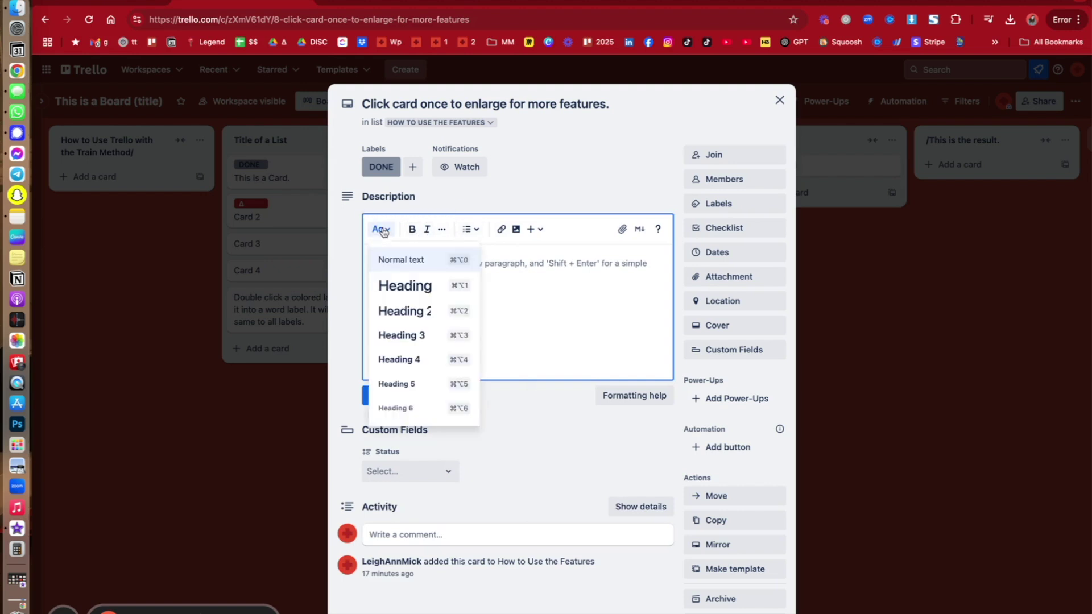
{"action": "left_click", "coordinate": [518, 264]}
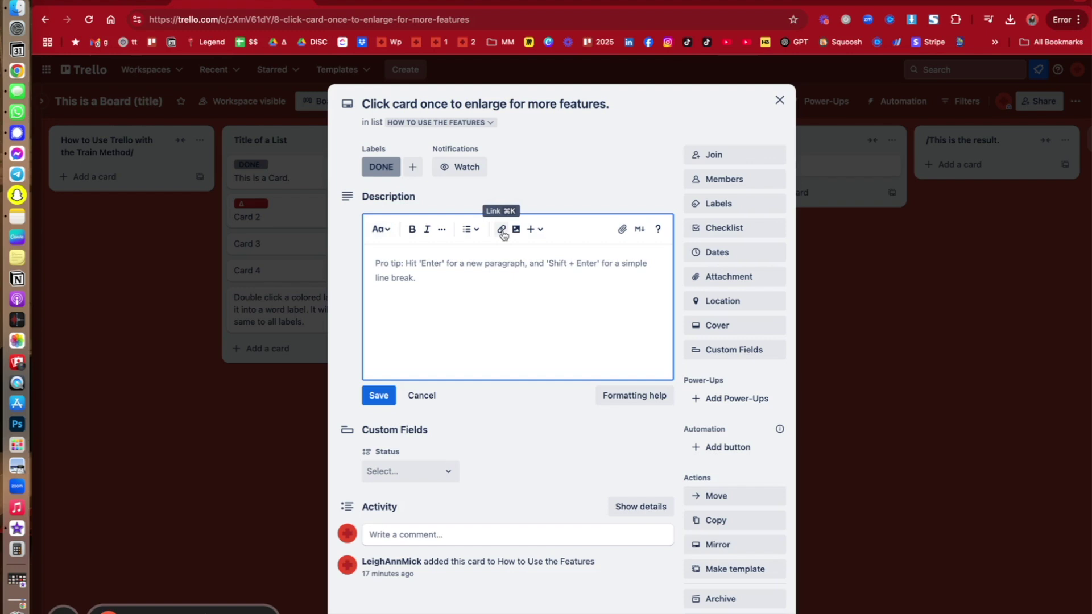
{"action": "left_click", "coordinate": [541, 231]}
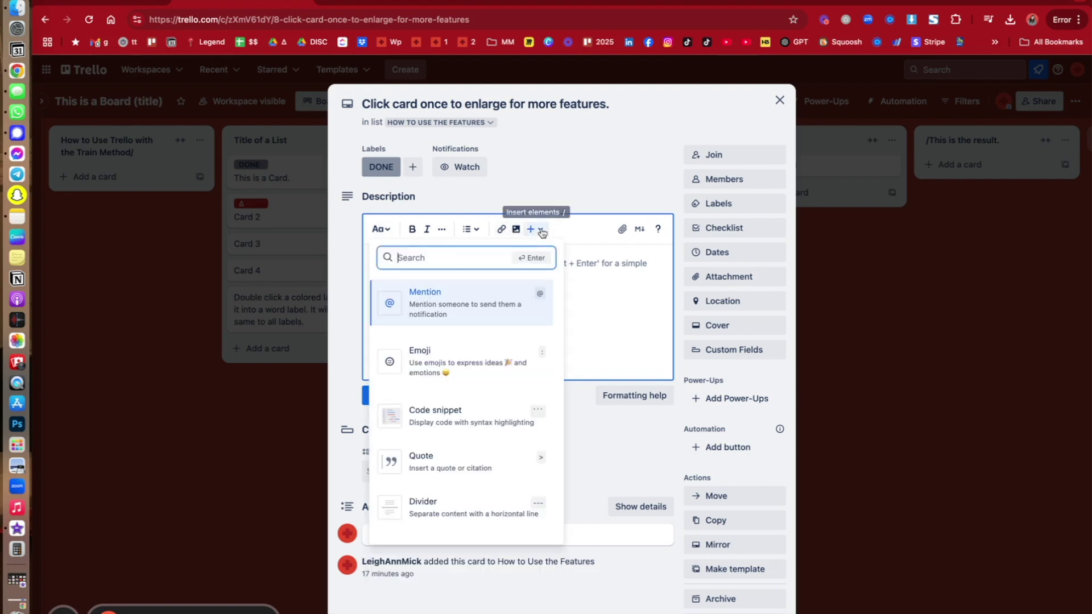
{"action": "left_click", "coordinate": [596, 267]}
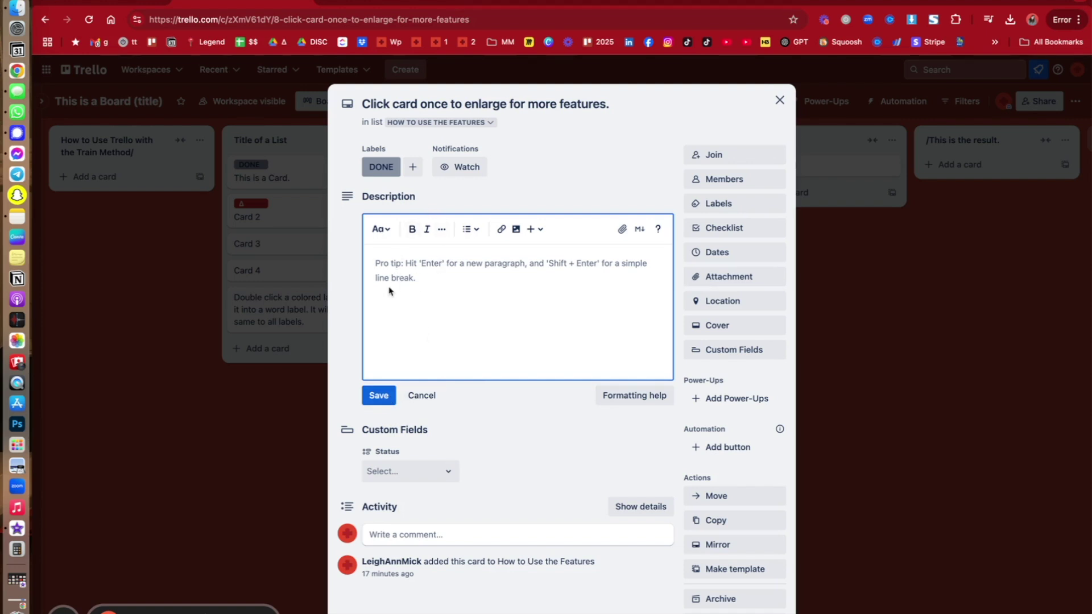
Leave the description editor and add a checklist titled "My Checklist" to the open card.
{"action": "key", "text": "Escape"}
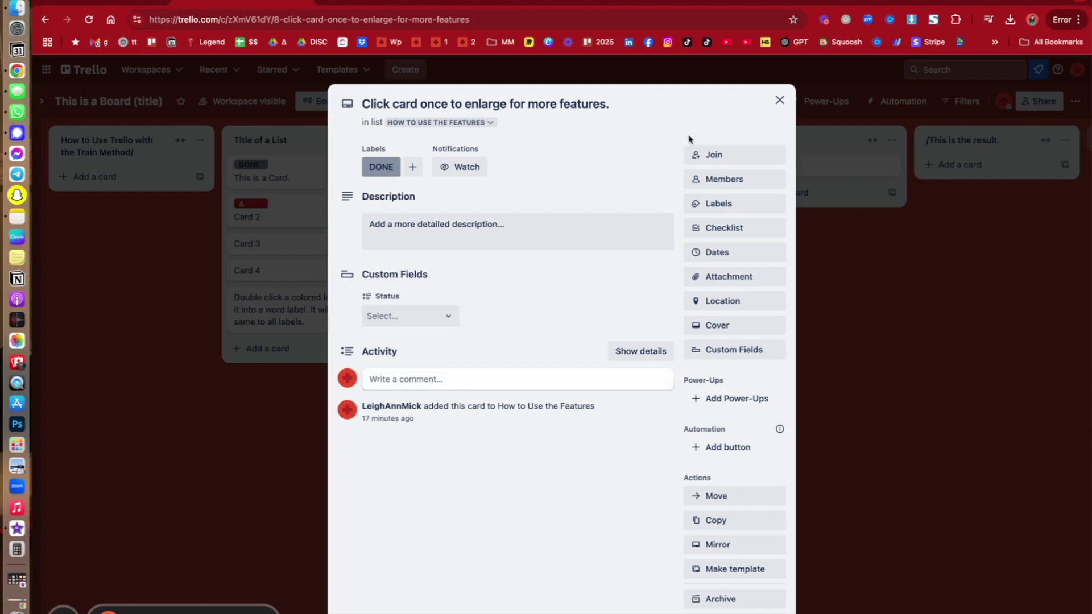
{"action": "left_click", "coordinate": [708, 233]}
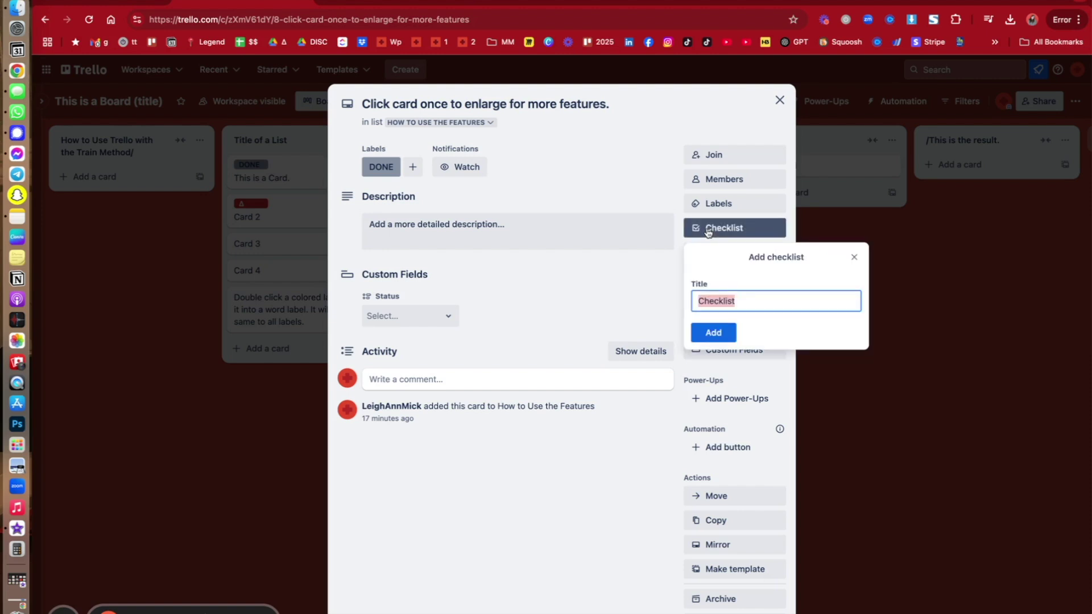
{"action": "type", "text": "My Checklist"}
{"action": "left_click", "coordinate": [706, 333]}
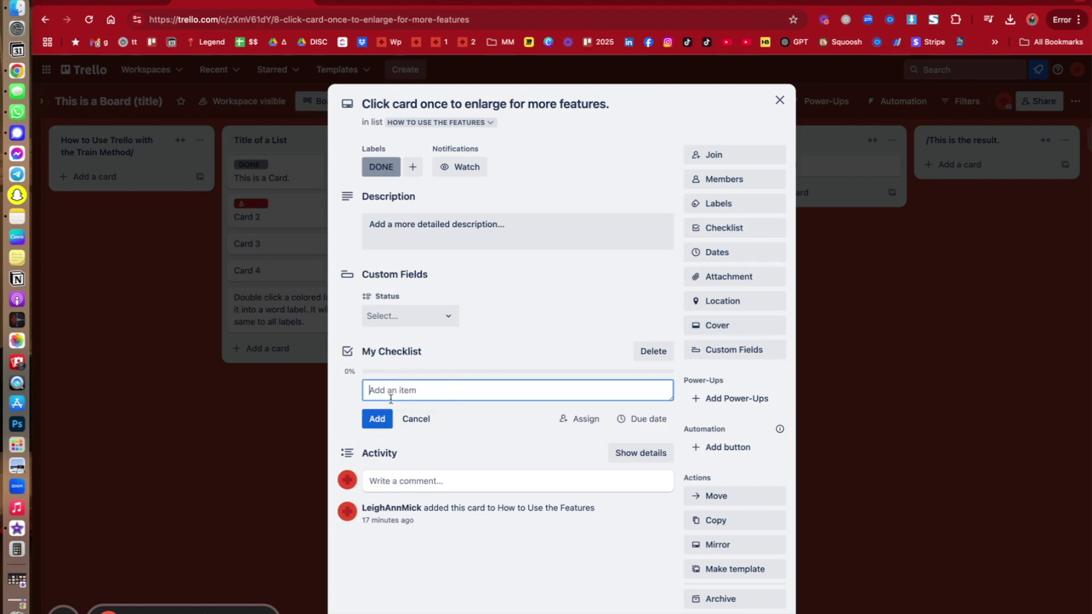
Add the items "Item 1", "Item 2" and "Item 3" to My Checklist.
{"action": "type", "text": "Item 1"}
{"action": "key", "text": "Return"}
{"action": "type", "text": "I"}
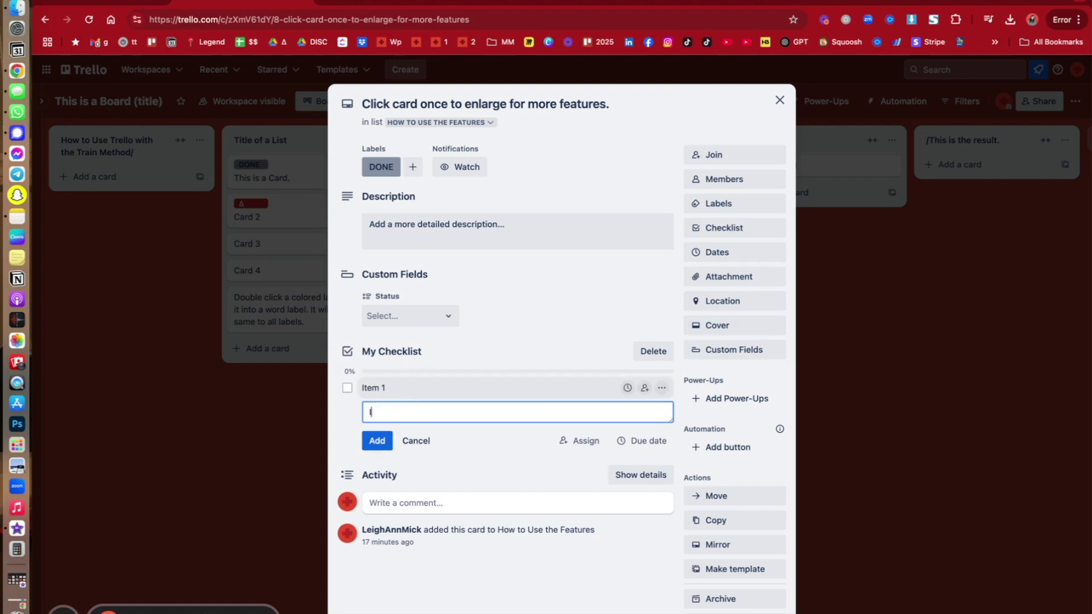
{"action": "type", "text": "tem 2"}
{"action": "key", "text": "Return"}
{"action": "type", "text": "Item 3"}
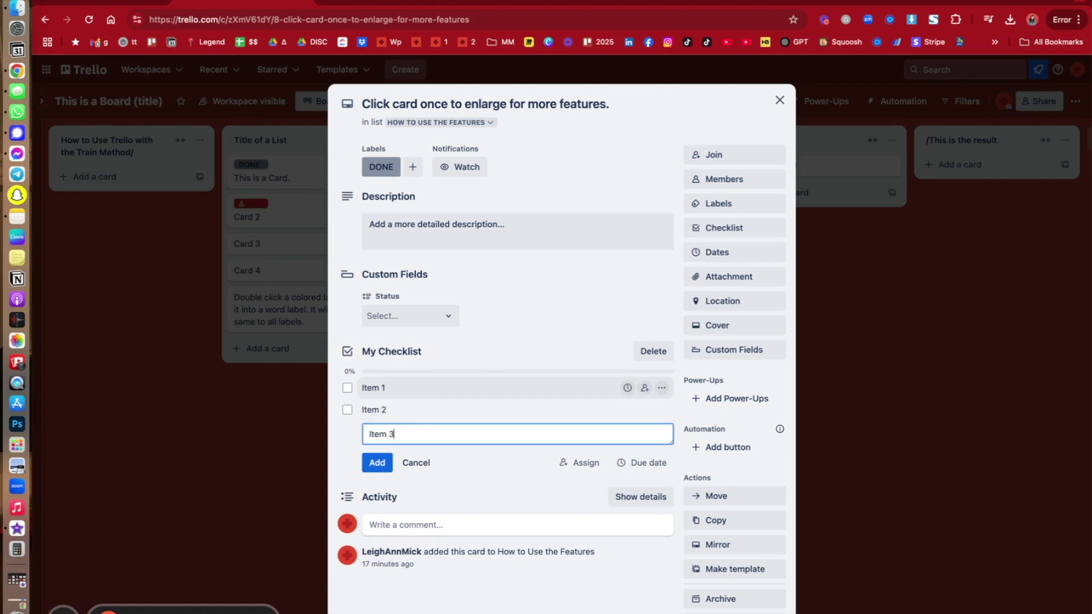
{"action": "key", "text": "Return"}
{"action": "left_click_drag", "start_coordinate": [431, 432], "coordinate": [424, 411]}
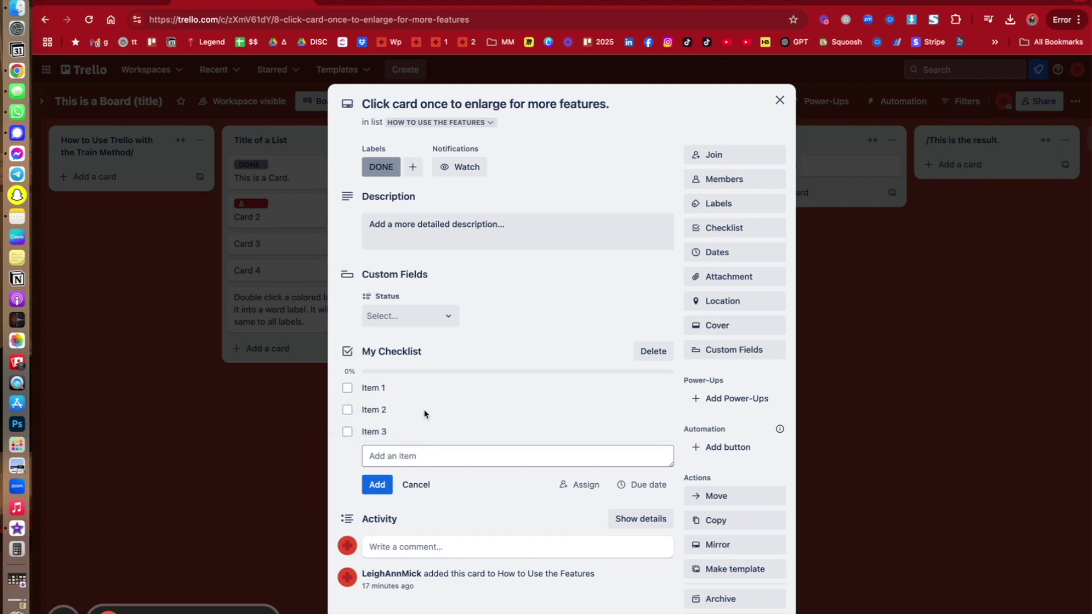
Check off Item 1, then hide the checked checklist items and show them again.
{"action": "left_click", "coordinate": [347, 389]}
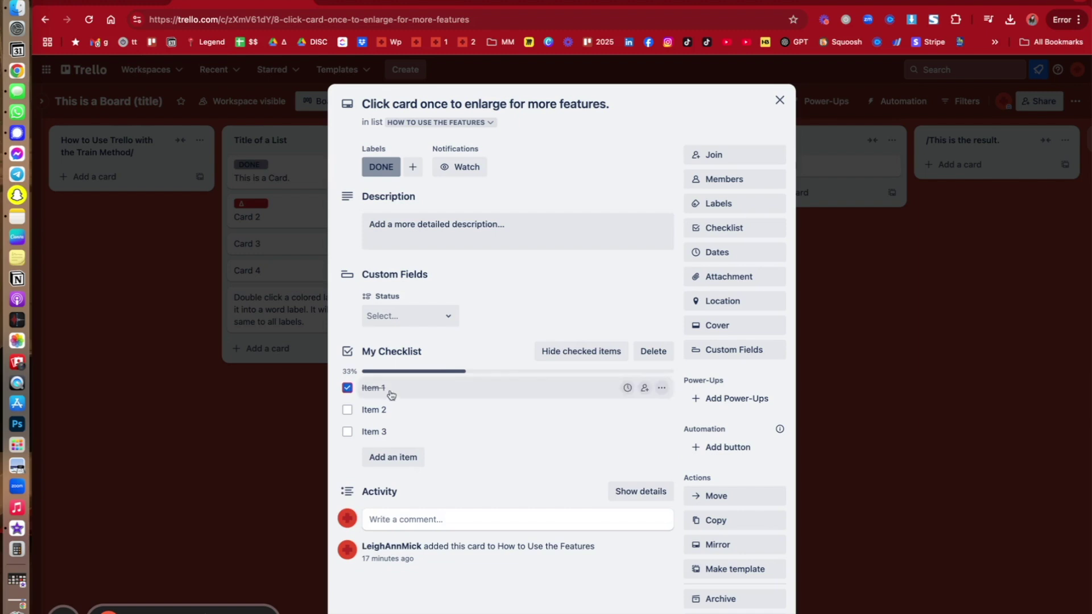
{"action": "left_click", "coordinate": [587, 355]}
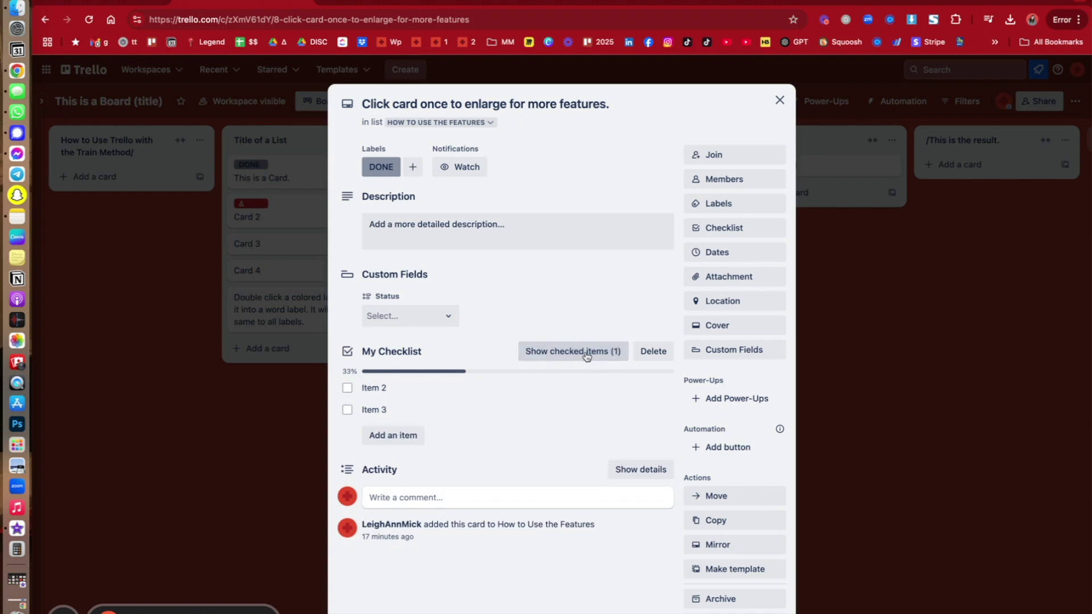
{"action": "left_click", "coordinate": [588, 356]}
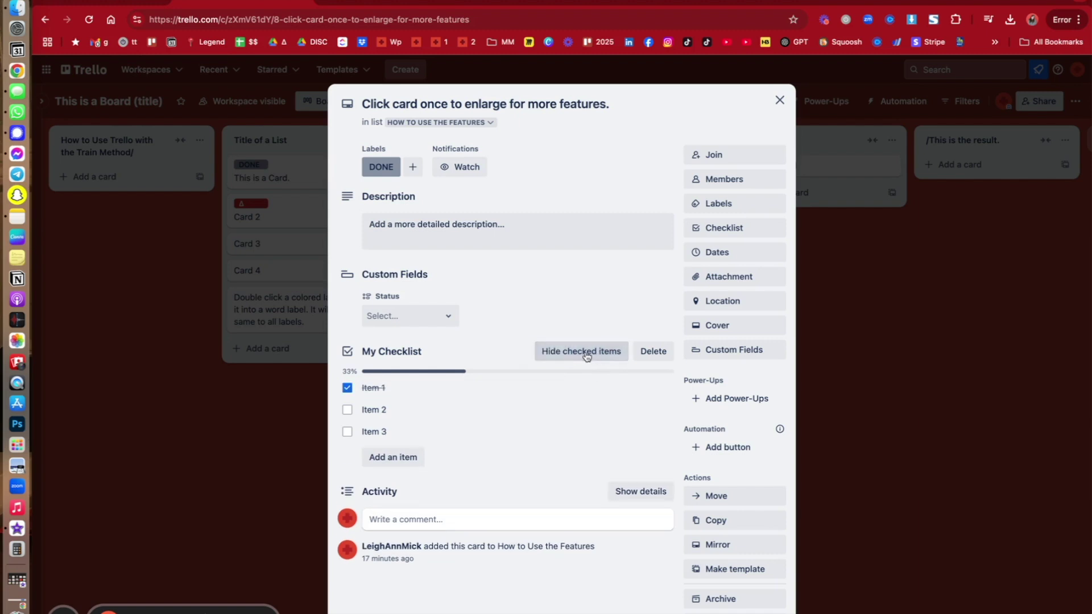
Upload Heavy Letters.jpg as the card's cover and move the card to the top of the "How to Use the Features" list.
{"action": "scroll", "coordinate": [643, 432], "scroll_direction": "down", "scroll_amount": 1}
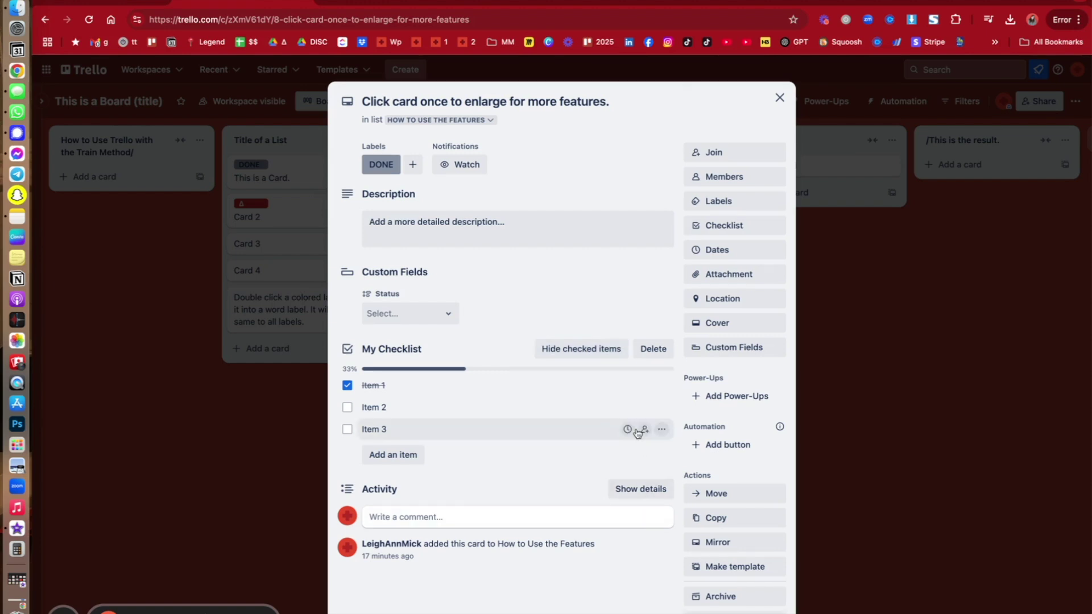
{"action": "left_click", "coordinate": [726, 324]}
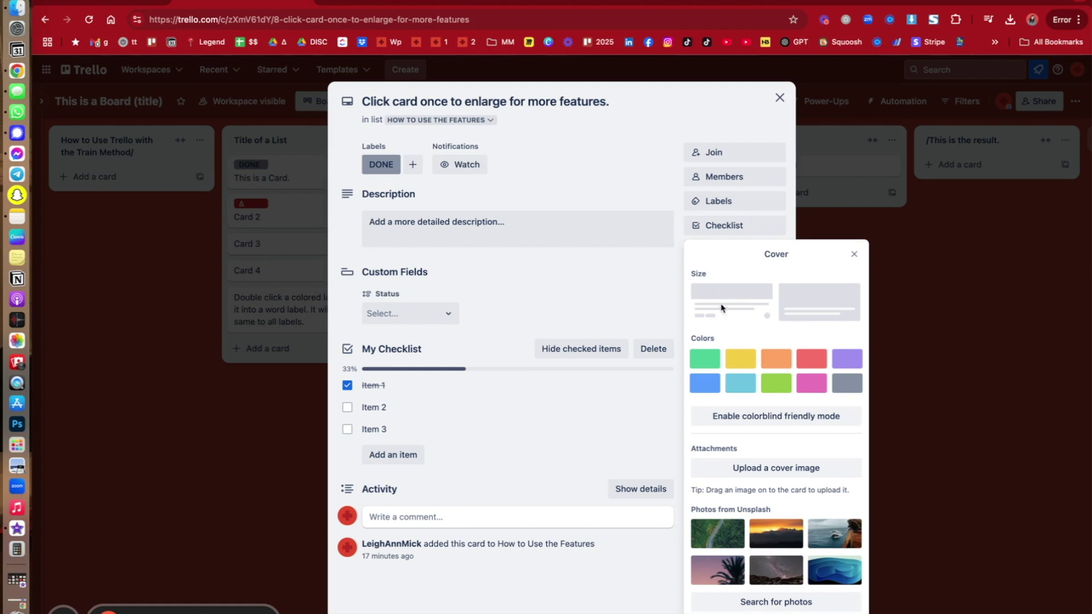
{"action": "left_click", "coordinate": [774, 468]}
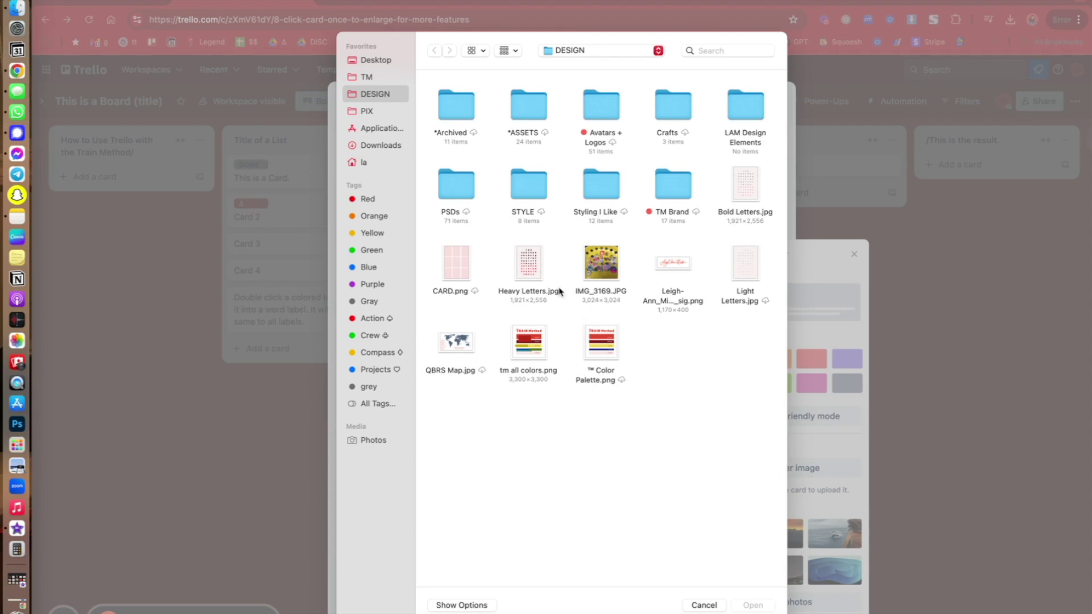
{"action": "left_click", "coordinate": [540, 279]}
{"action": "left_click", "coordinate": [757, 605]}
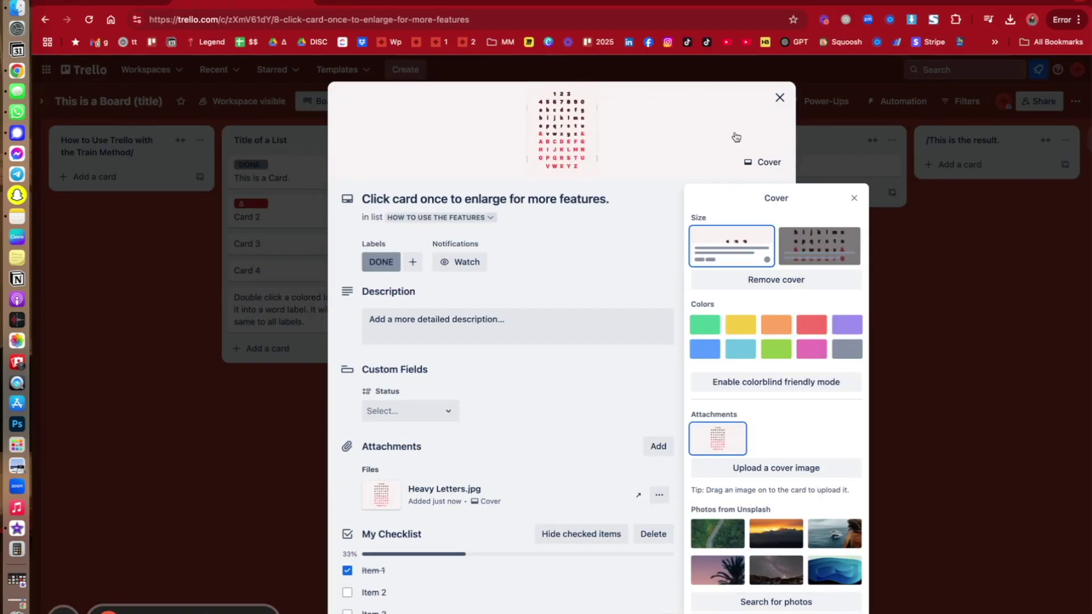
{"action": "left_click", "coordinate": [781, 97]}
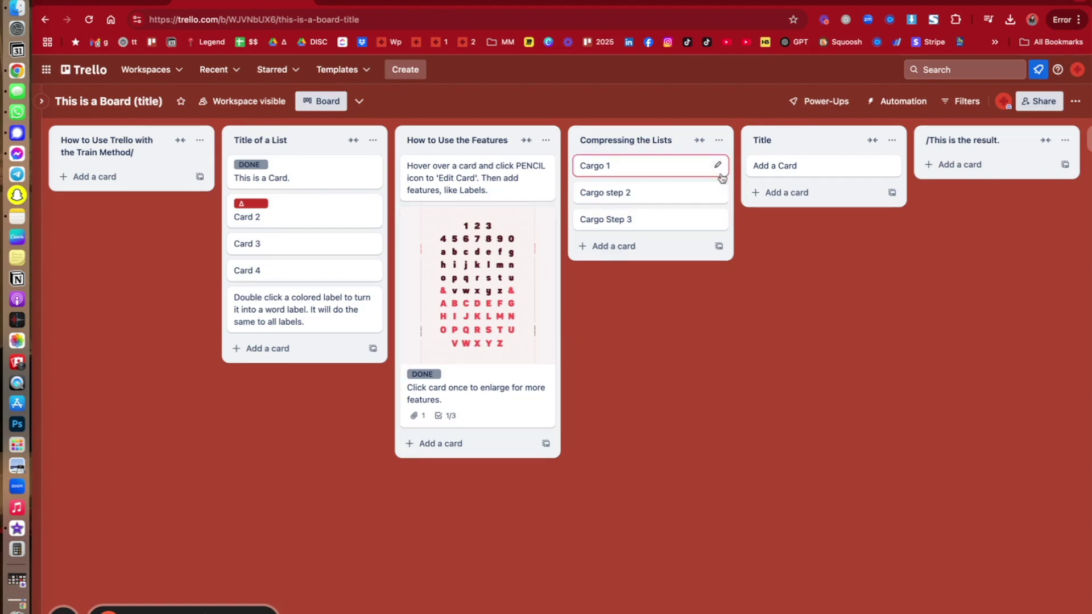
{"action": "left_click_drag", "start_coordinate": [506, 274], "coordinate": [496, 165]}
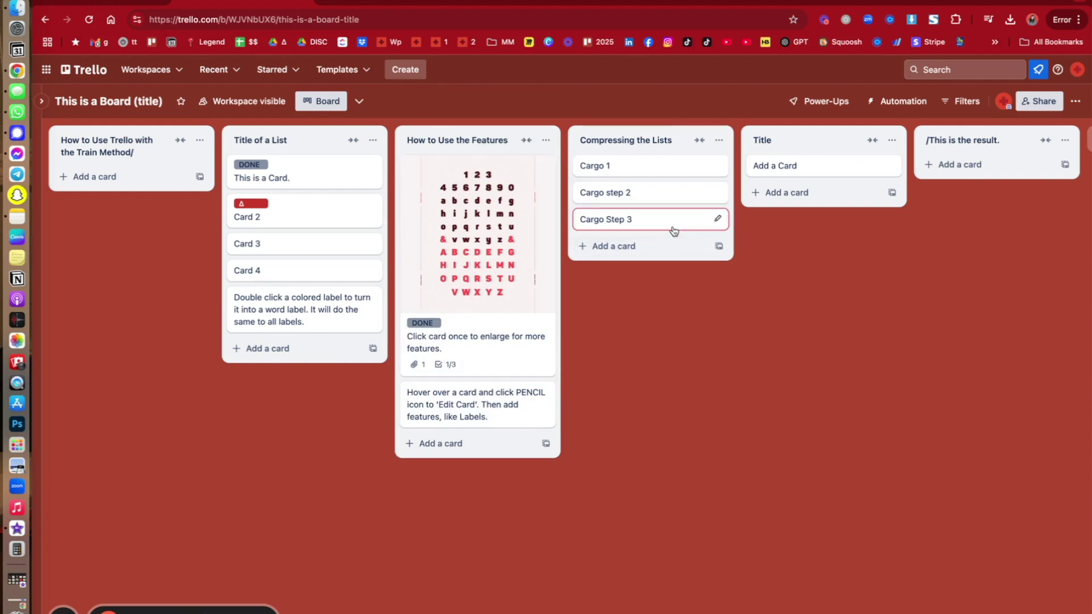
Create a card named "Visual ex" in the "Compressing the Lists" list and open it.
{"action": "left_click", "coordinate": [715, 248]}
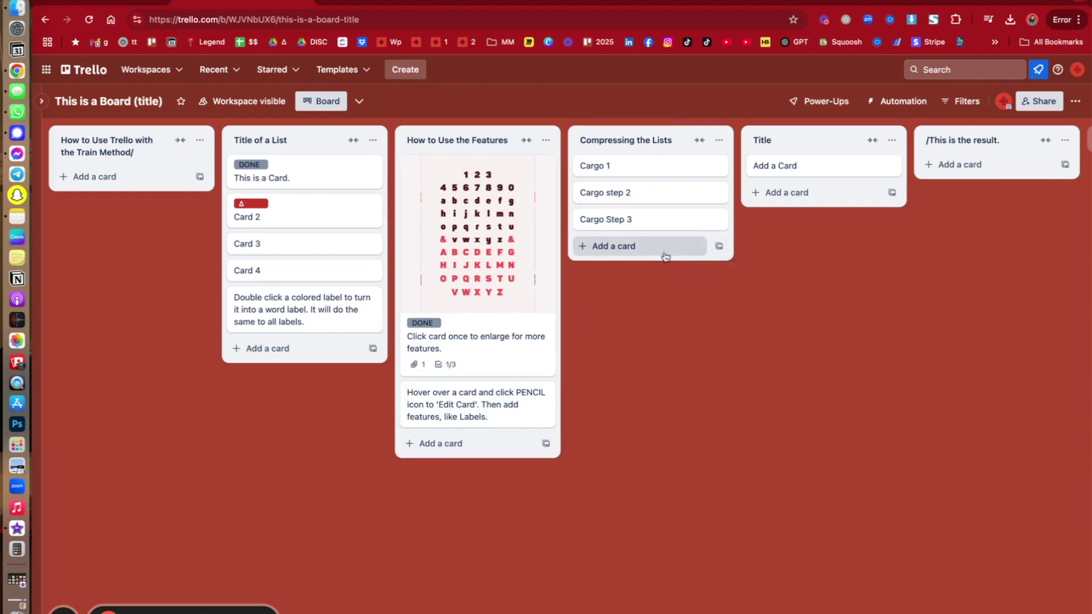
{"action": "left_click", "coordinate": [718, 248]}
{"action": "left_click", "coordinate": [741, 246]}
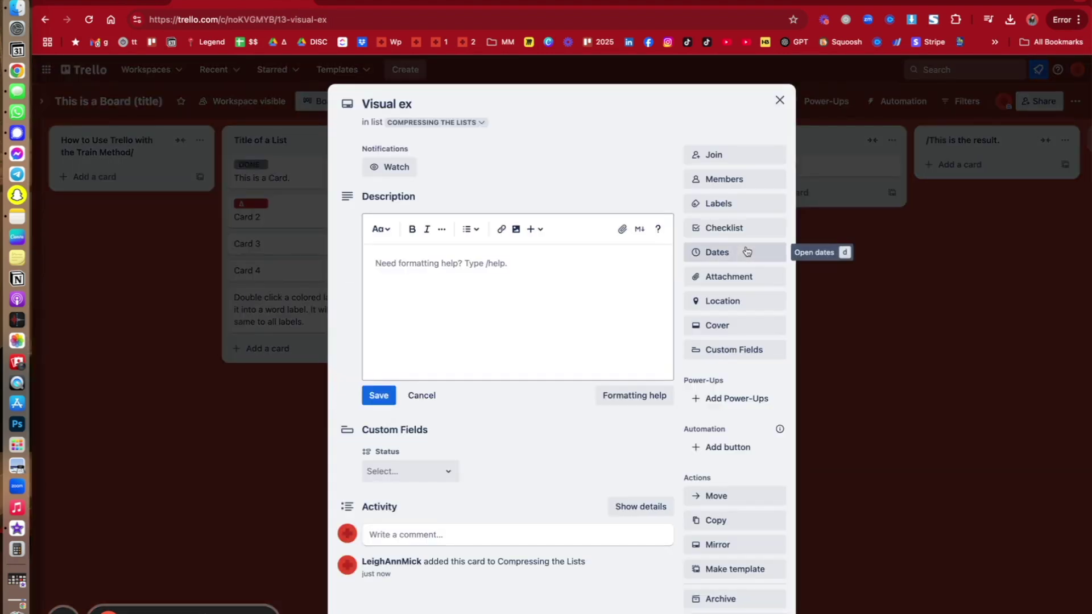
Upload IMG_3169.JPG as the full-size cover of "Visual ex" and move the card to the "How to Use Trello with the Train Method/" list.
{"action": "left_click", "coordinate": [733, 326]}
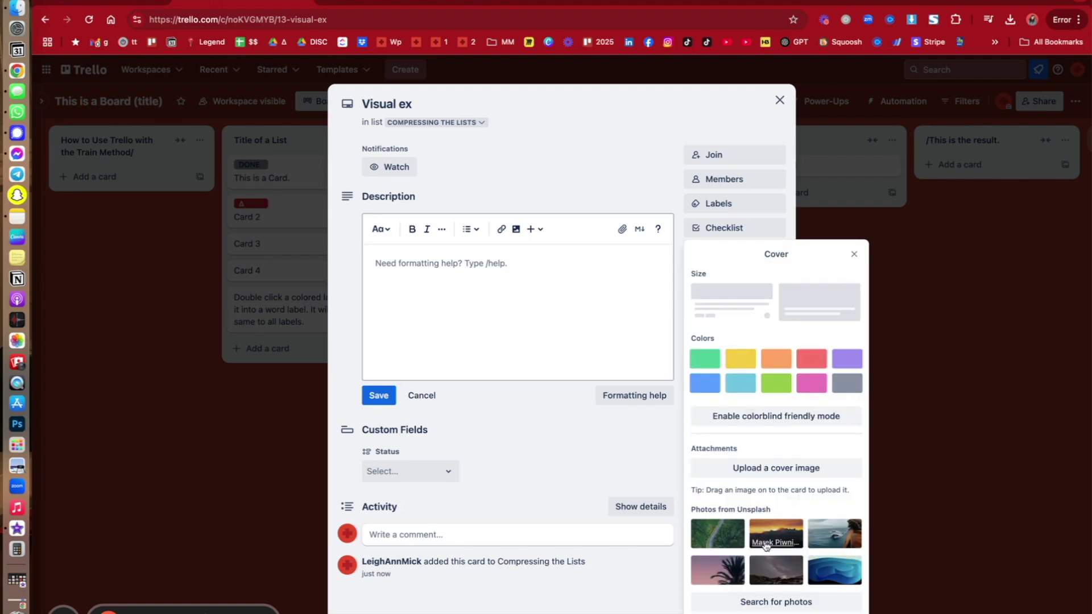
{"action": "left_click", "coordinate": [745, 472]}
{"action": "left_click", "coordinate": [597, 264]}
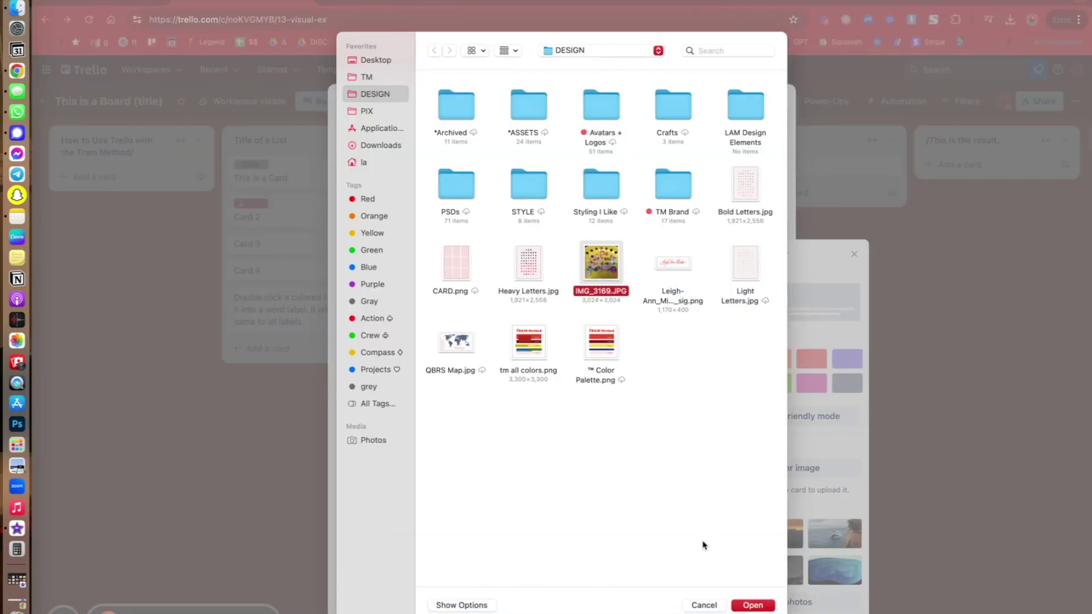
{"action": "left_click", "coordinate": [750, 605]}
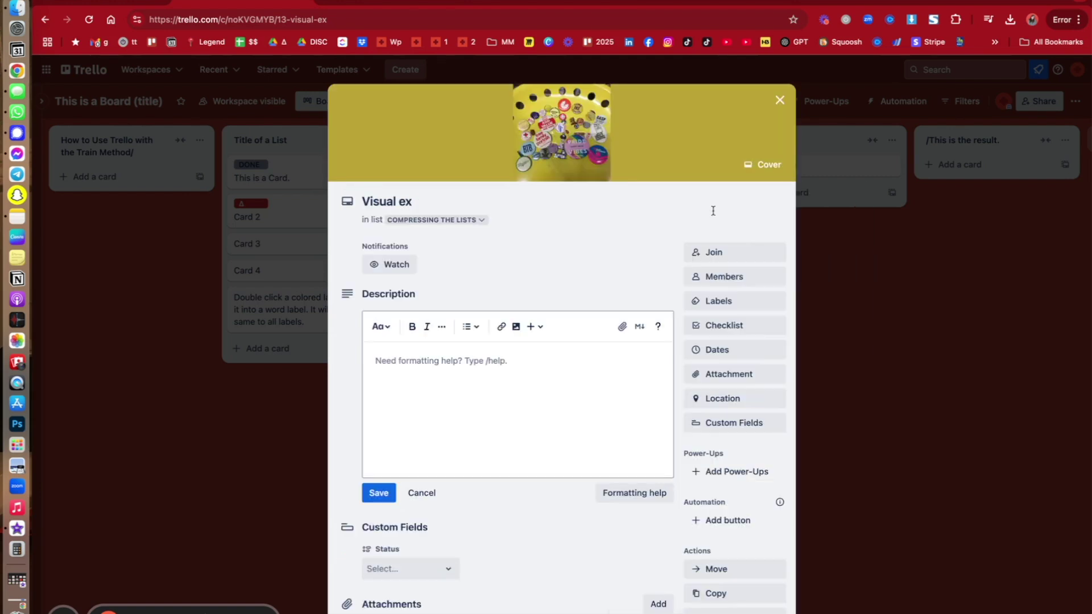
{"action": "left_click", "coordinate": [780, 100]}
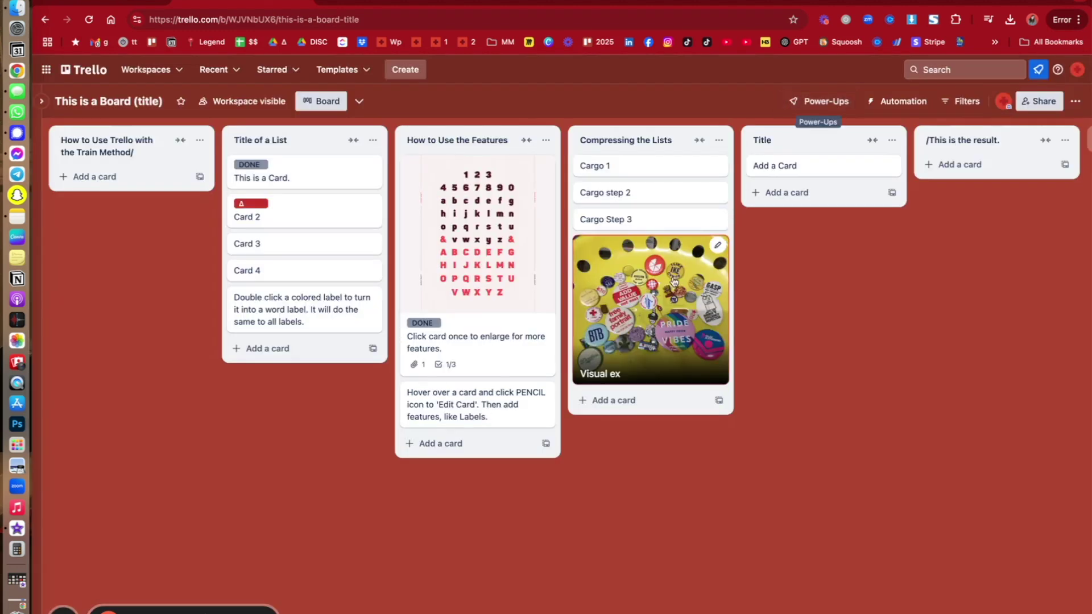
{"action": "left_click_drag", "start_coordinate": [630, 297], "coordinate": [143, 239]}
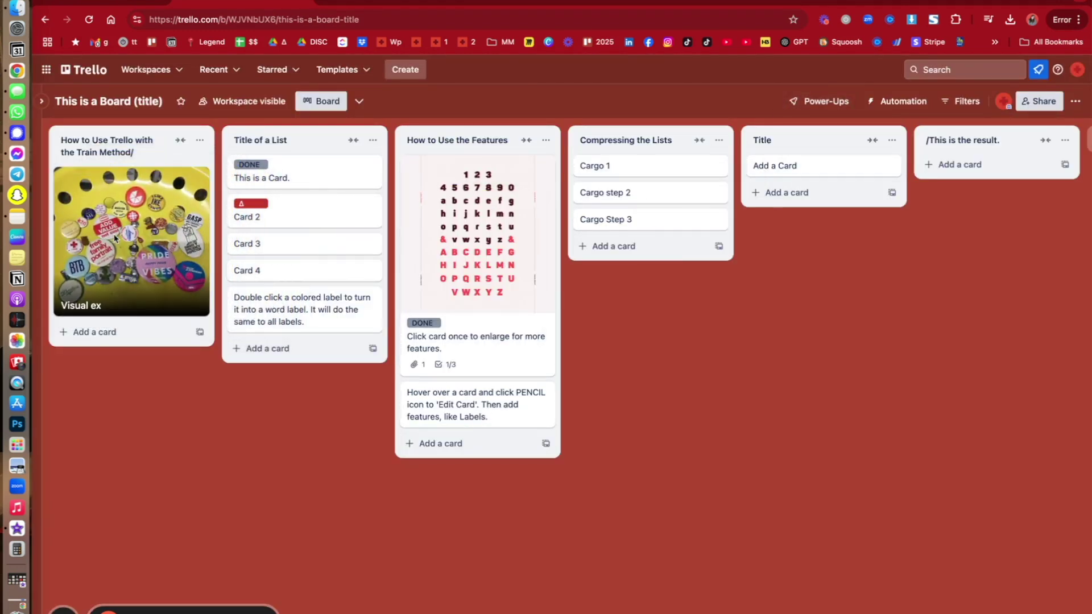
Set the invitation role for sharing the board to Observer and copy the board's share link.
{"action": "left_click", "coordinate": [1038, 101]}
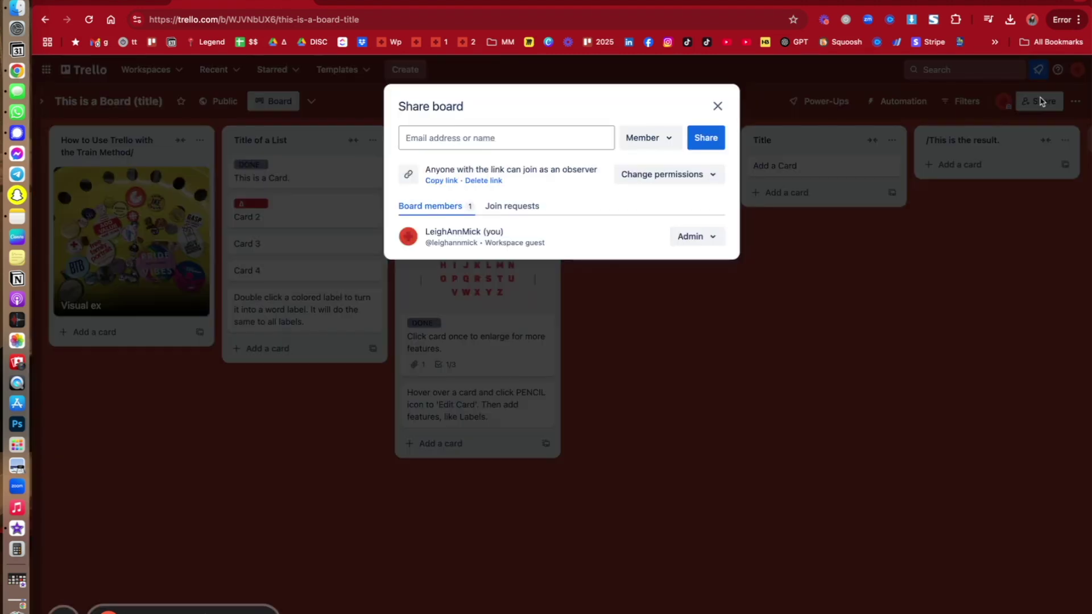
{"action": "left_click", "coordinate": [645, 138]}
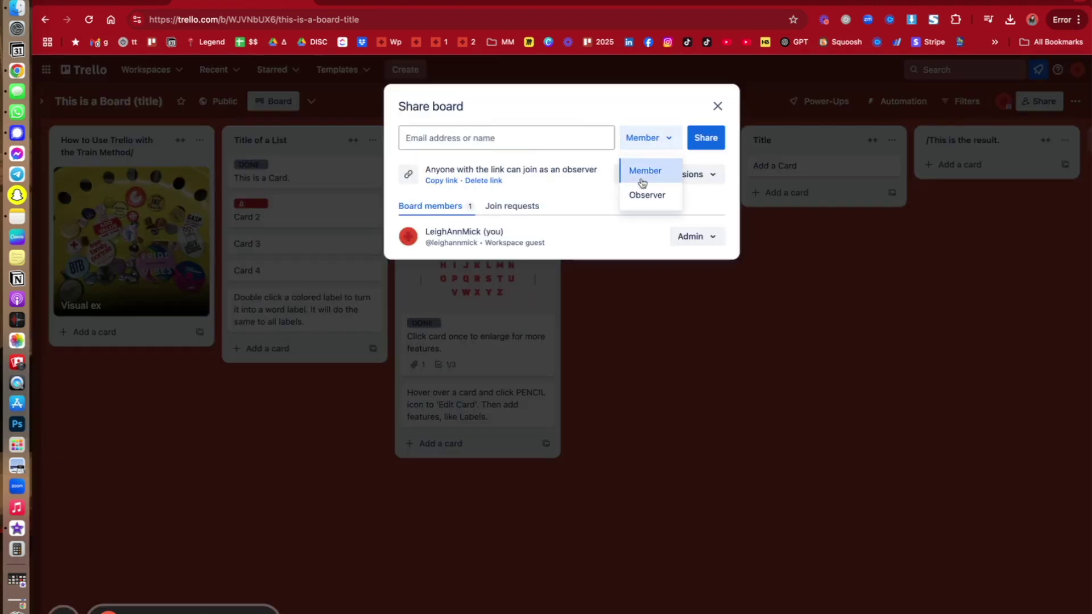
{"action": "left_click", "coordinate": [639, 196]}
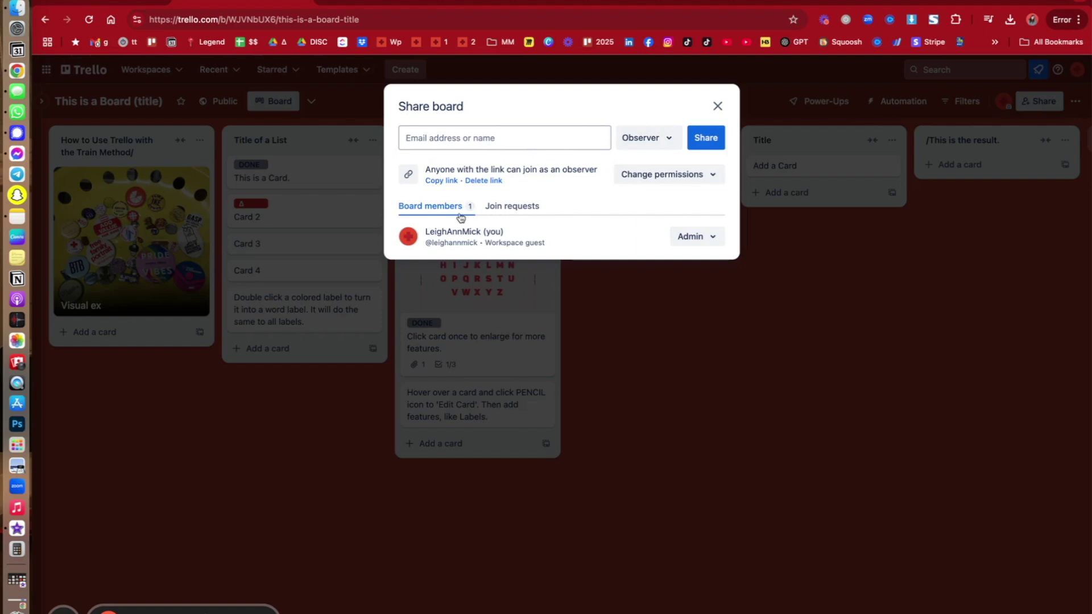
{"action": "left_click", "coordinate": [441, 181]}
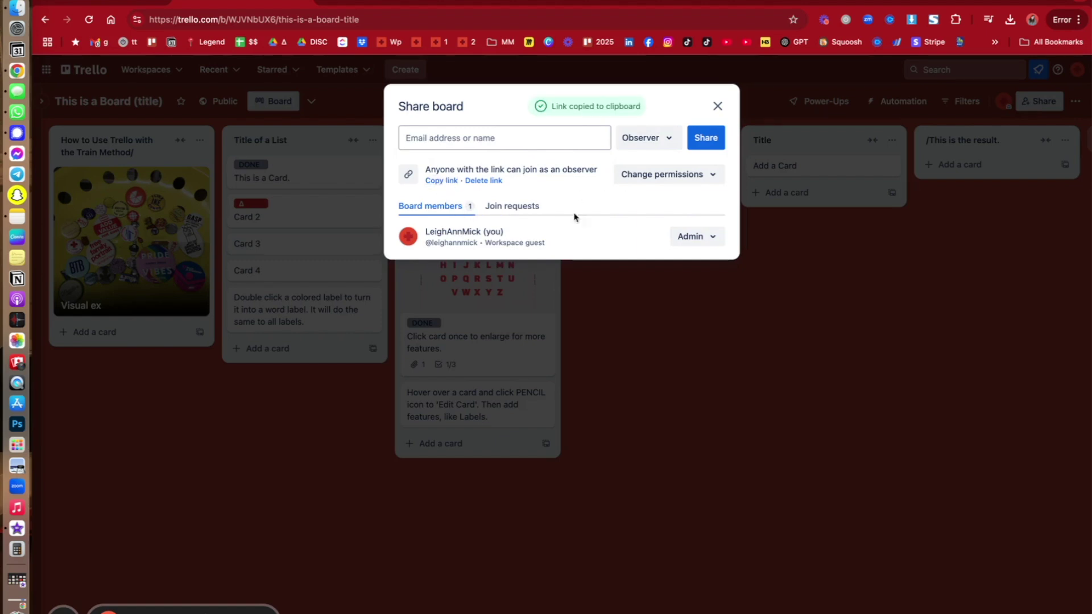
{"action": "left_click", "coordinate": [602, 324]}
Open the copied board link in the browser tab that shows the Loom video library.
{"action": "left_click", "coordinate": [422, 2]}
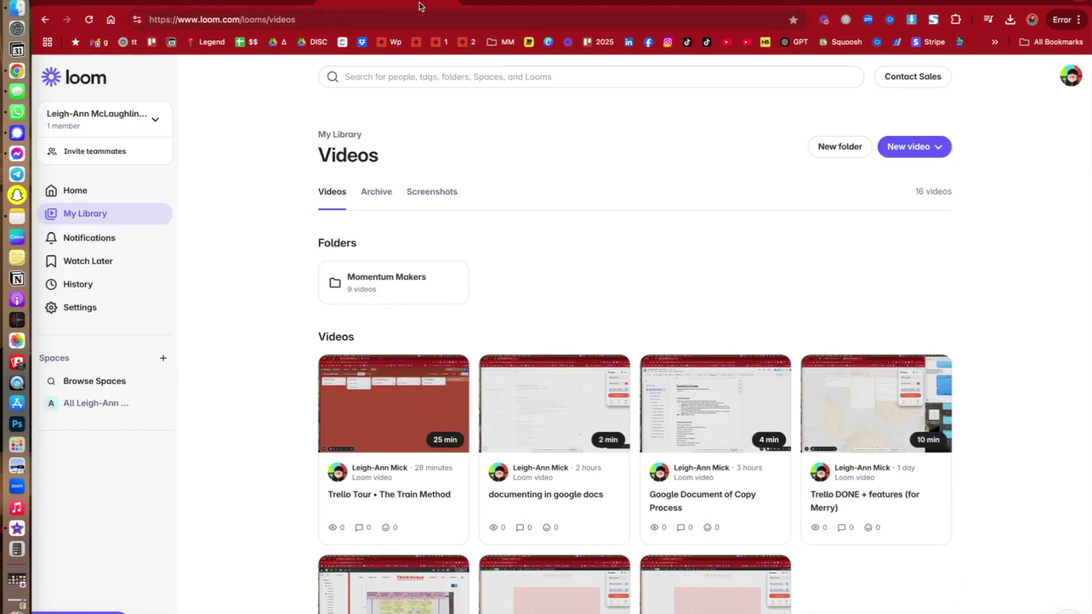
{"action": "left_click", "coordinate": [418, 21]}
{"action": "key", "text": "super+v"}
{"action": "key", "text": "Return"}
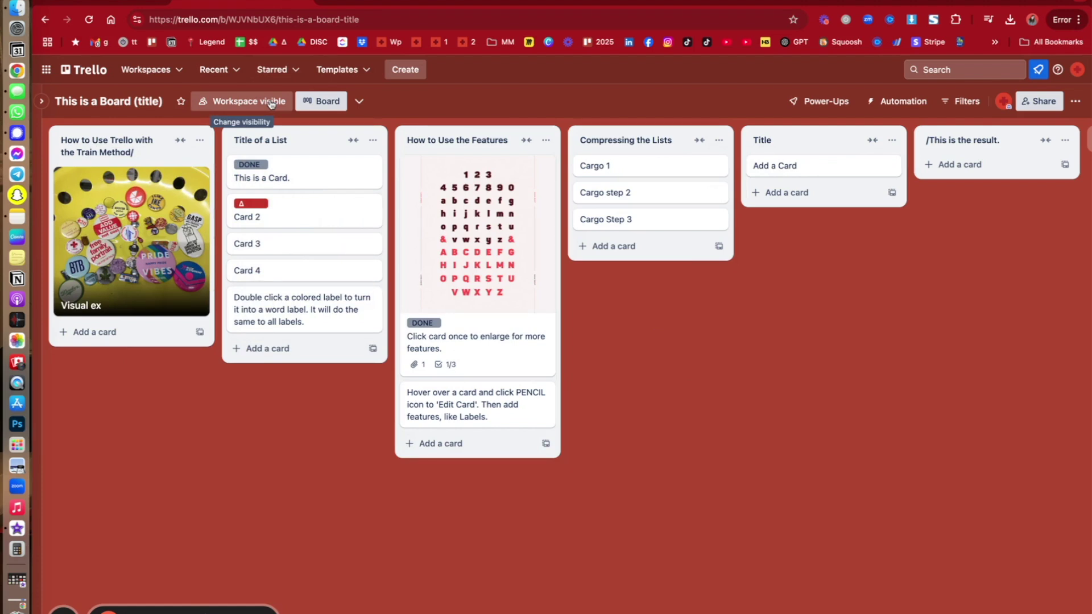
Set the board's visibility to Public and star the board.
{"action": "left_click", "coordinate": [271, 103]}
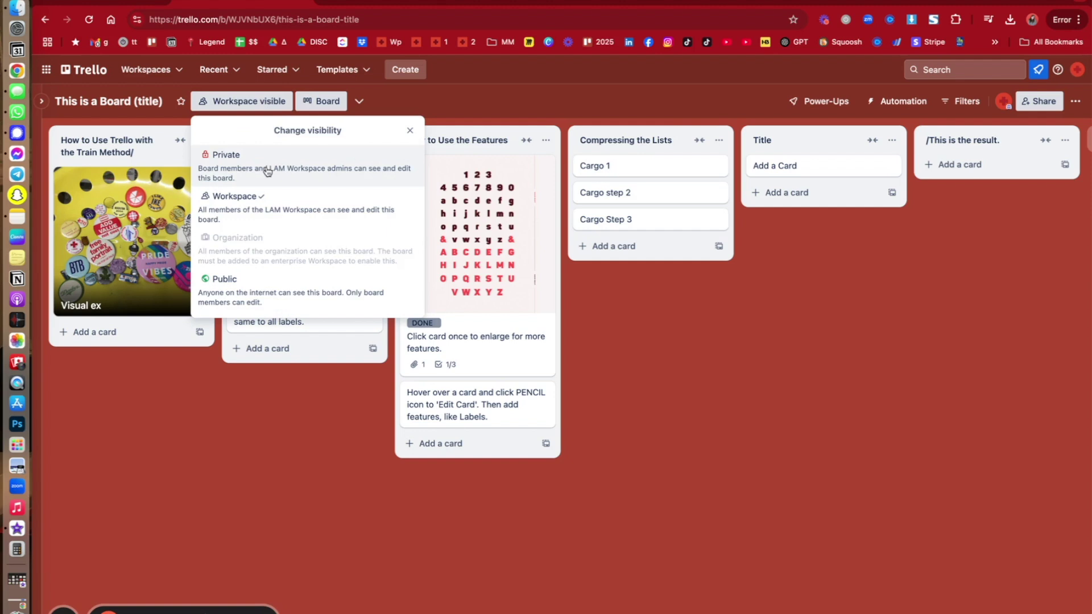
{"action": "left_click", "coordinate": [267, 290]}
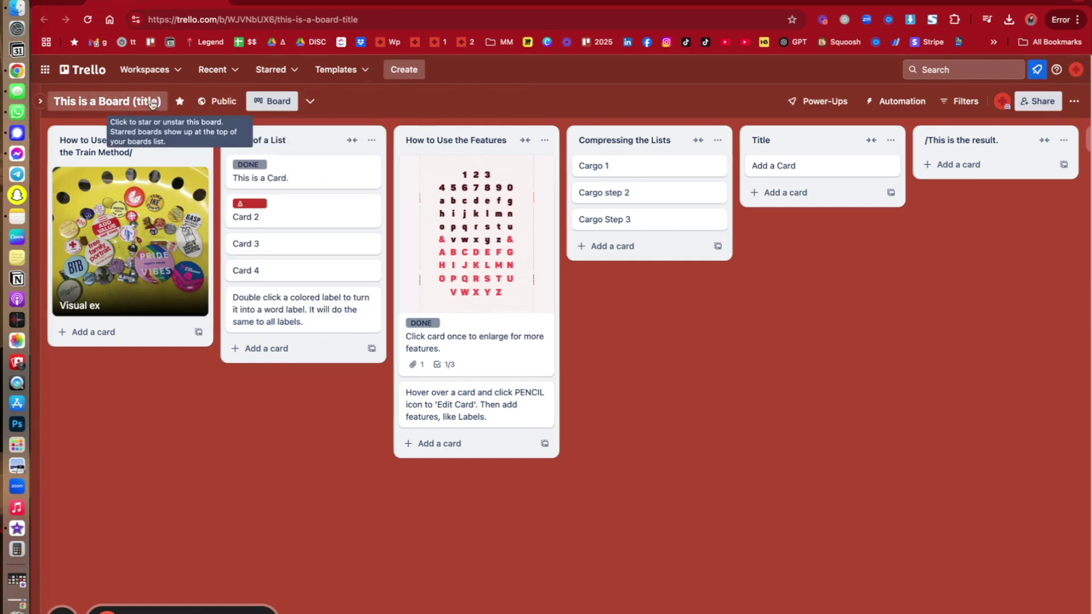
{"action": "left_click", "coordinate": [146, 102]}
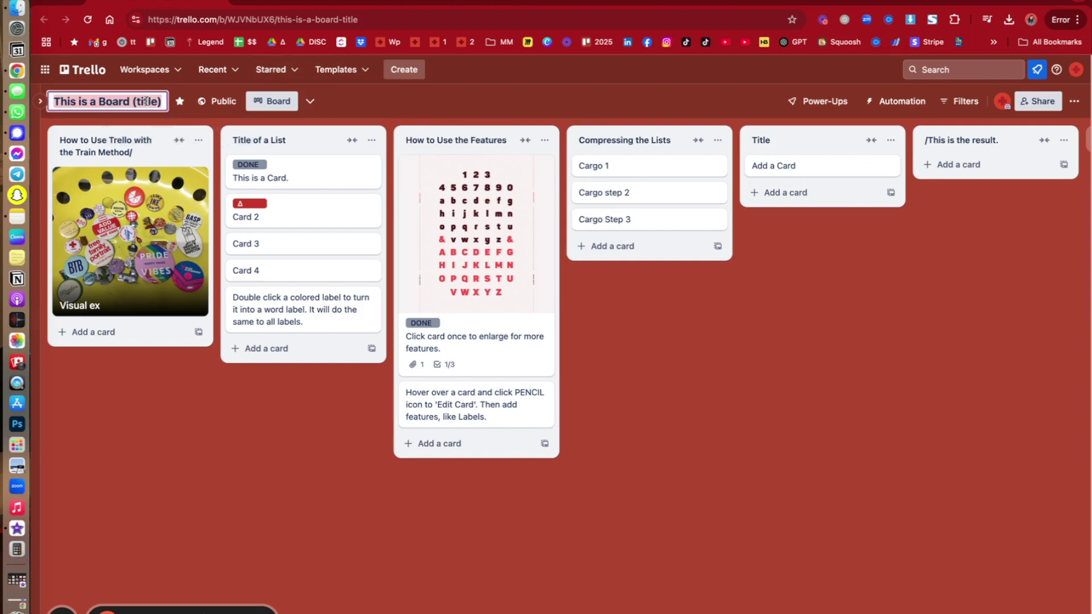
Go to the workspace's boards overview and look through all of its boards.
{"action": "left_click", "coordinate": [41, 102]}
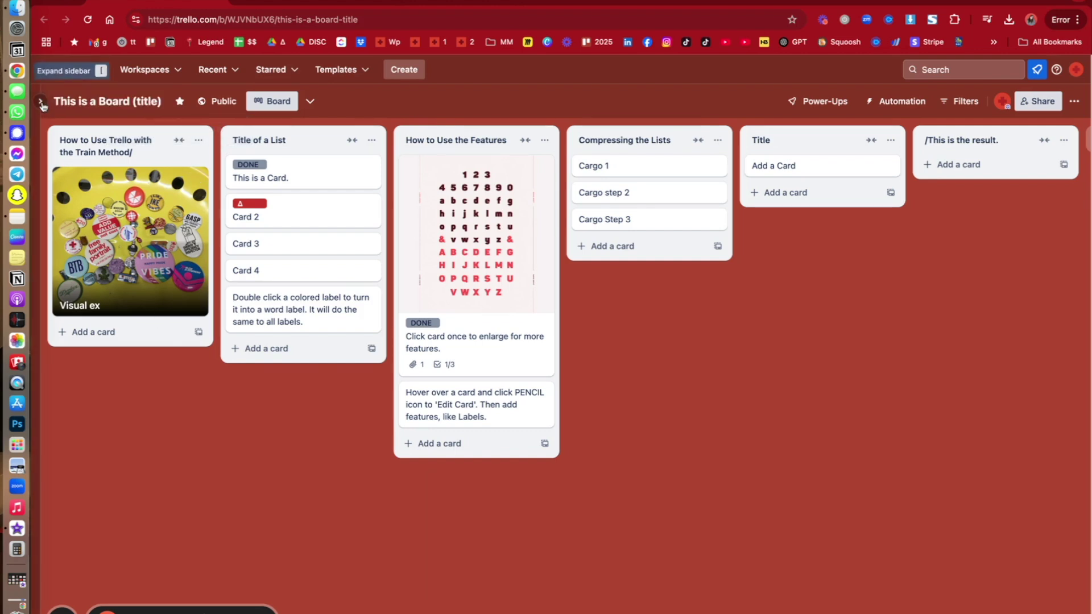
{"action": "left_click", "coordinate": [70, 136]}
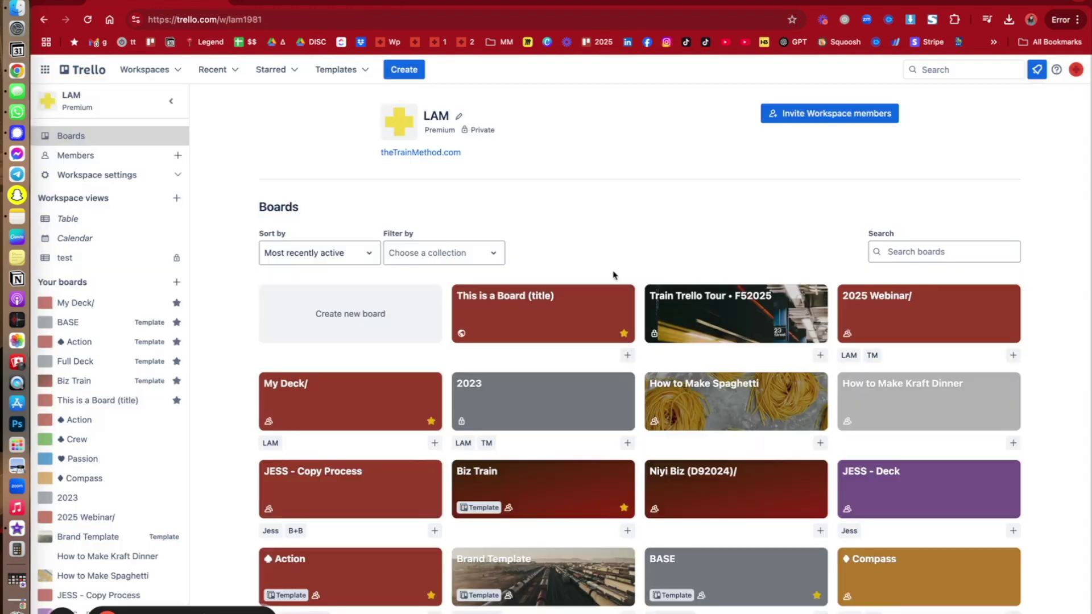
{"action": "scroll", "coordinate": [605, 240], "scroll_direction": "down", "scroll_amount": 3}
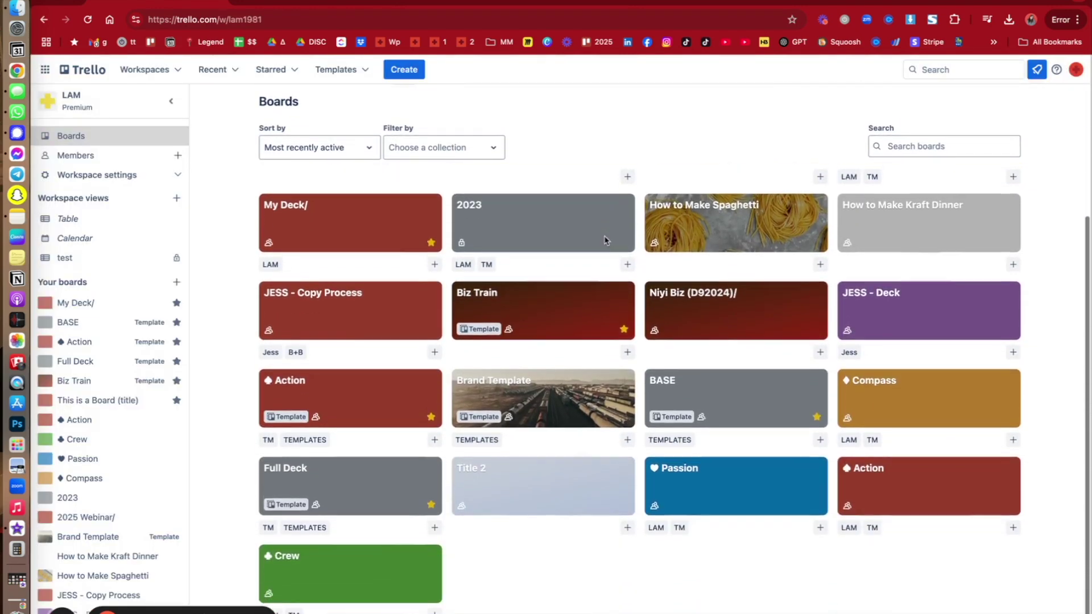
{"action": "scroll", "coordinate": [396, 215], "scroll_direction": "up", "scroll_amount": 5}
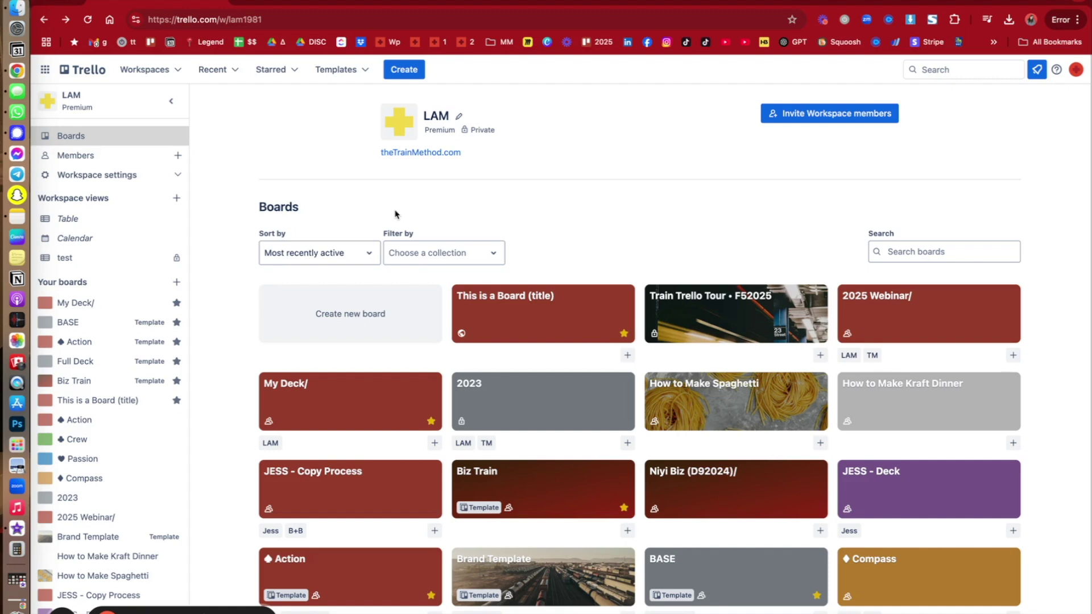
Open the board "This is a Board (title)" and collapse the lists Compressing the Lists, How to Use the Features and Title of a List.
{"action": "left_click", "coordinate": [543, 576]}
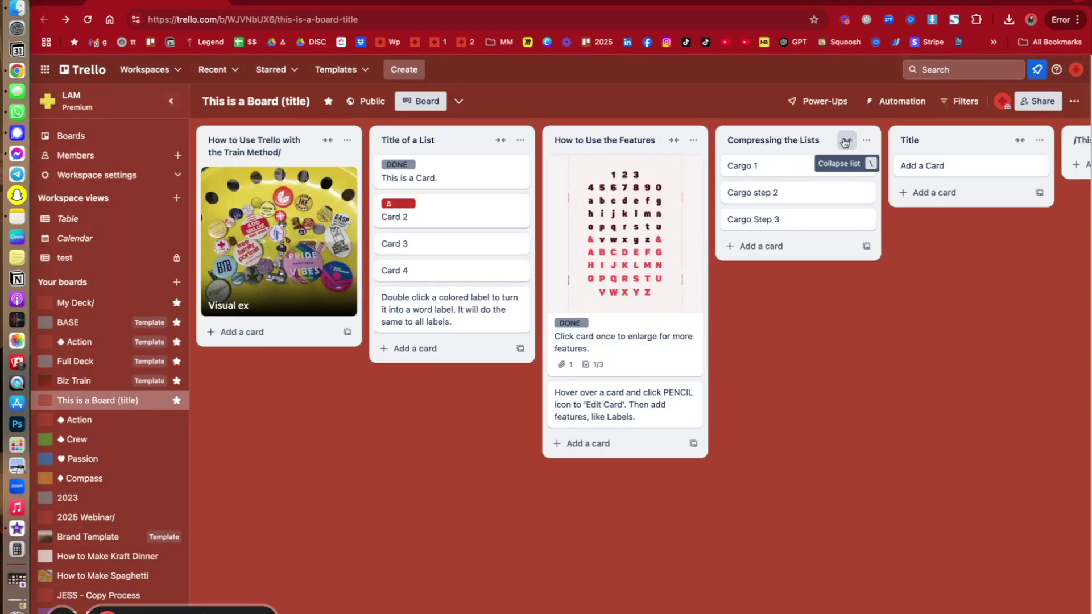
{"action": "left_click", "coordinate": [845, 142]}
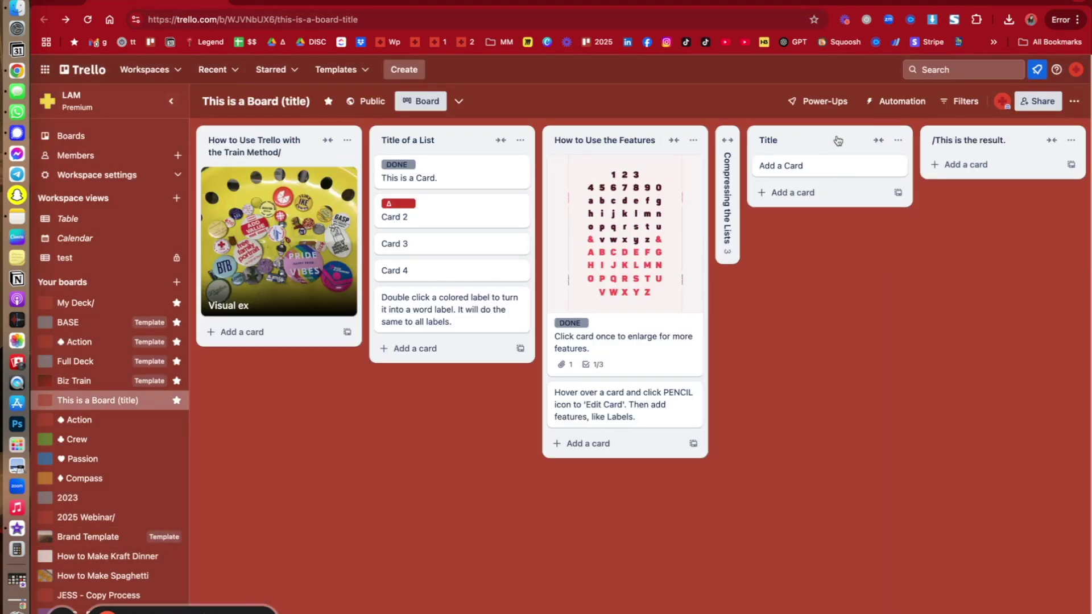
{"action": "left_click", "coordinate": [675, 140]}
{"action": "left_click", "coordinate": [501, 140]}
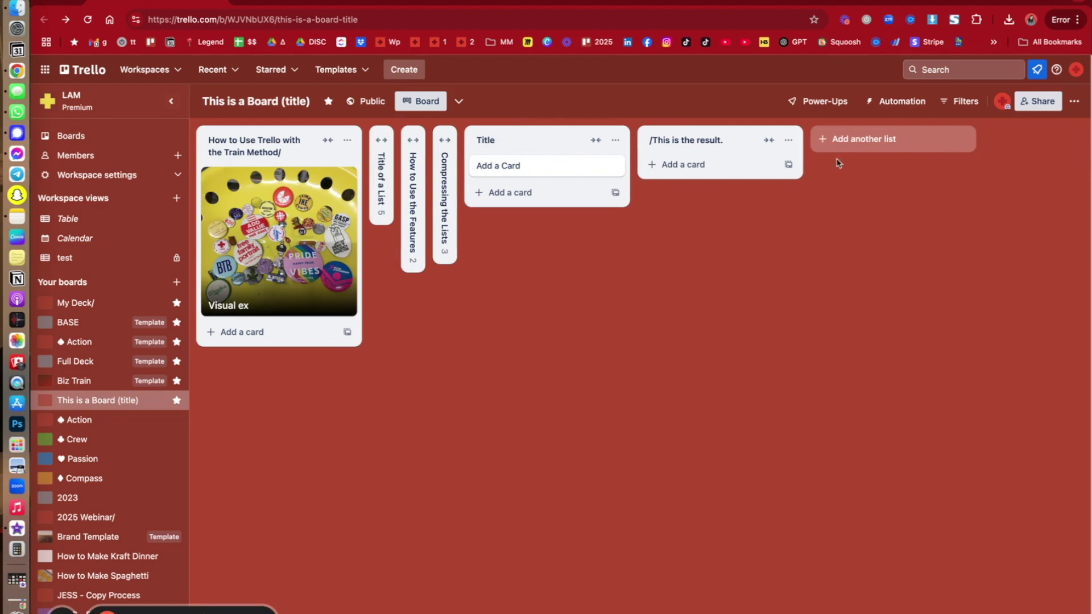
{"action": "left_click", "coordinate": [848, 142]}
{"action": "type", "text": "@the"}
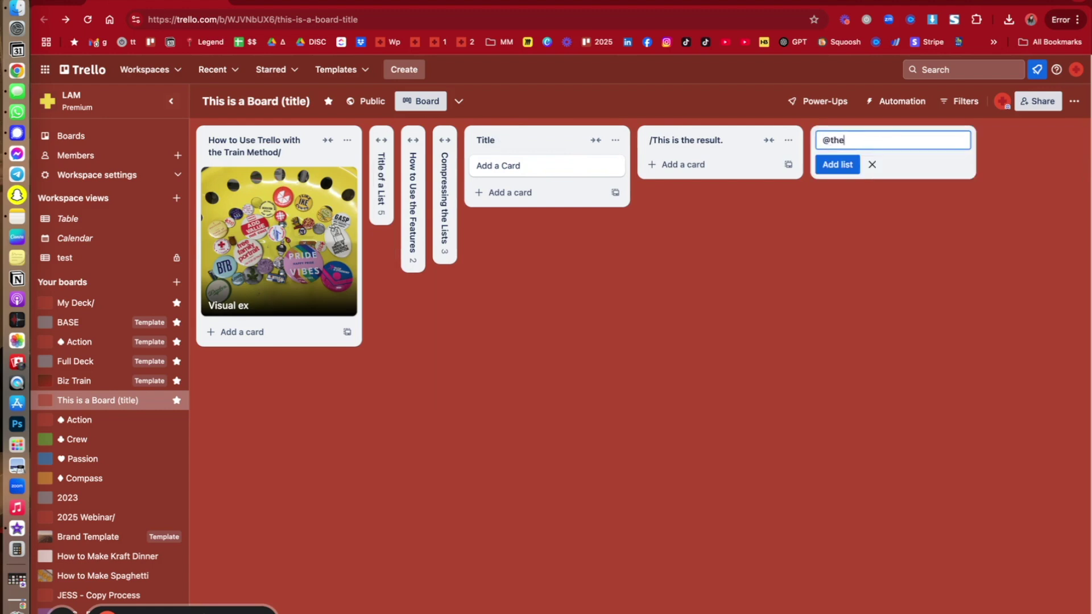
{"action": "type", "text": "Moment"}
{"action": "key", "text": "Return"}
{"action": "left_click_drag", "start_coordinate": [852, 141], "coordinate": [370, 137]}
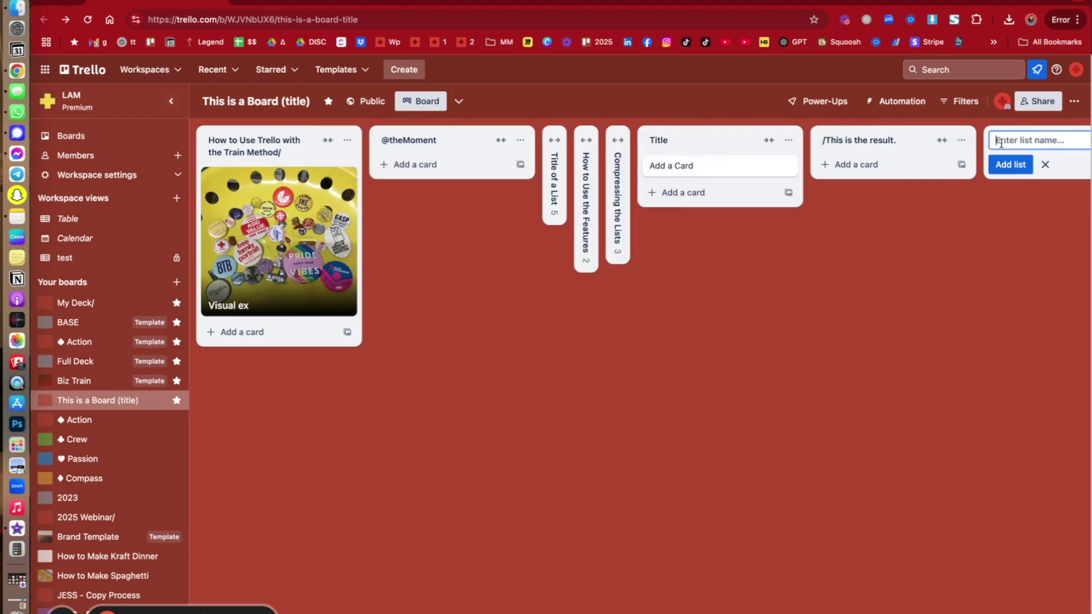
{"action": "type", "text": "To Do"}
{"action": "key", "text": "Return"}
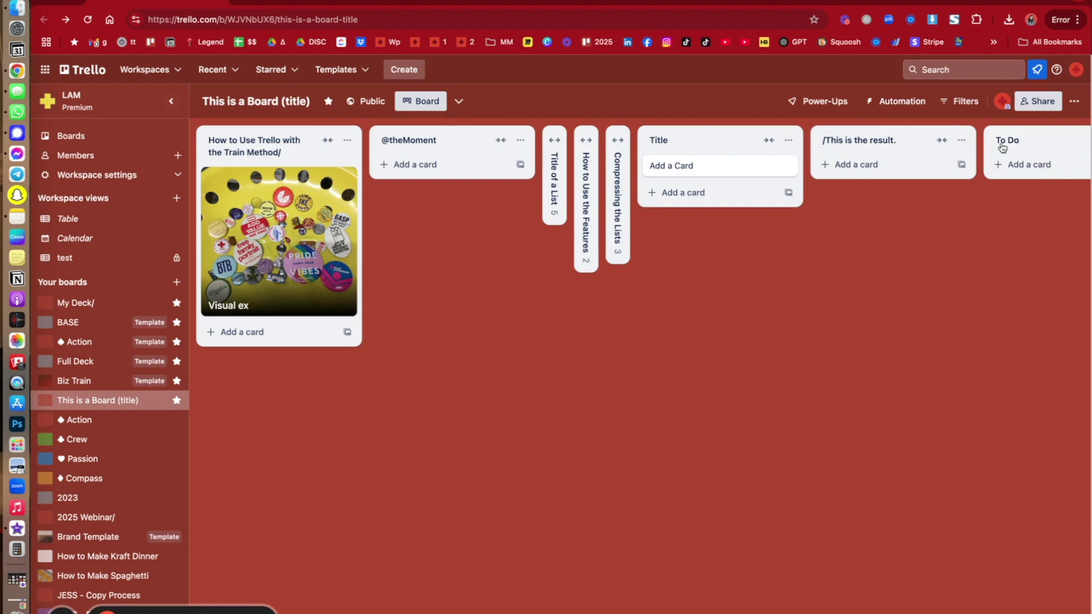
{"action": "left_click_drag", "start_coordinate": [1036, 143], "coordinate": [568, 139]}
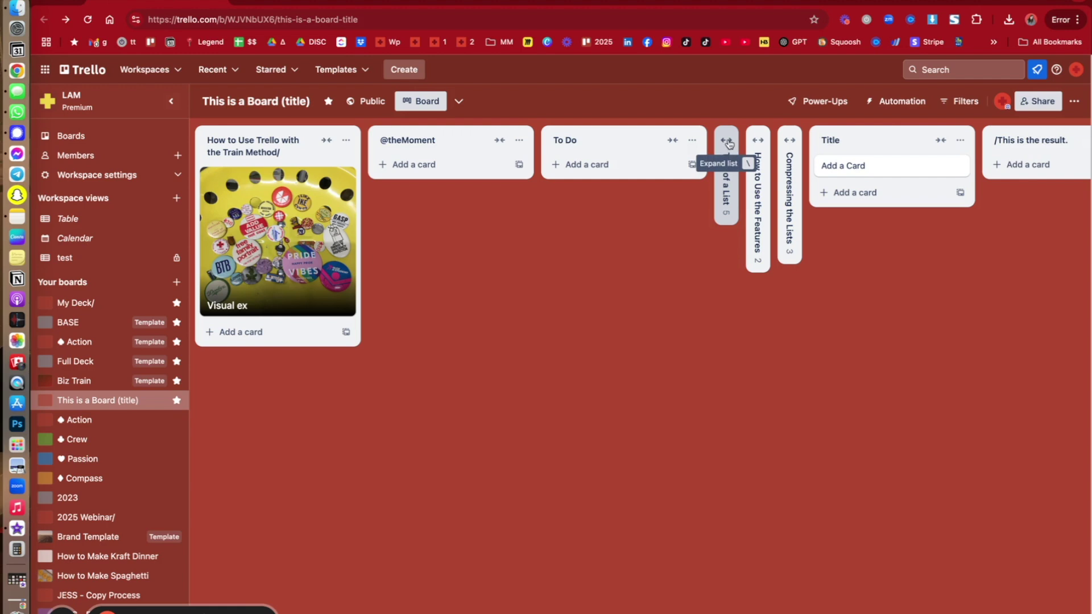
Toggle the lists Title of a List and To Do between expanded and collapsed, and collapse the Title list.
{"action": "left_click", "coordinate": [728, 141]}
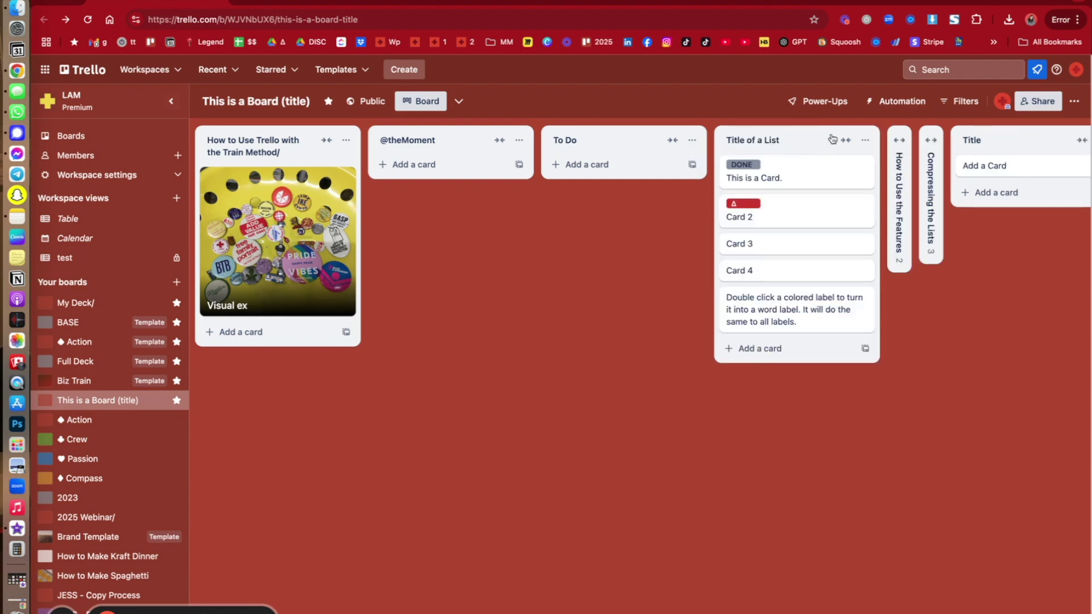
{"action": "left_click", "coordinate": [845, 141]}
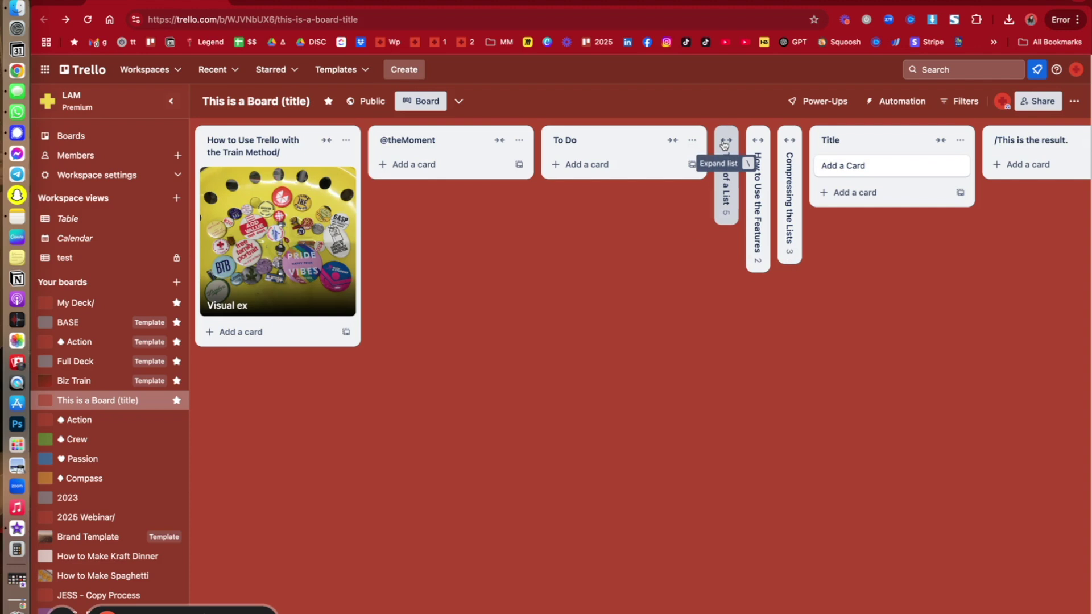
{"action": "left_click", "coordinate": [672, 142]}
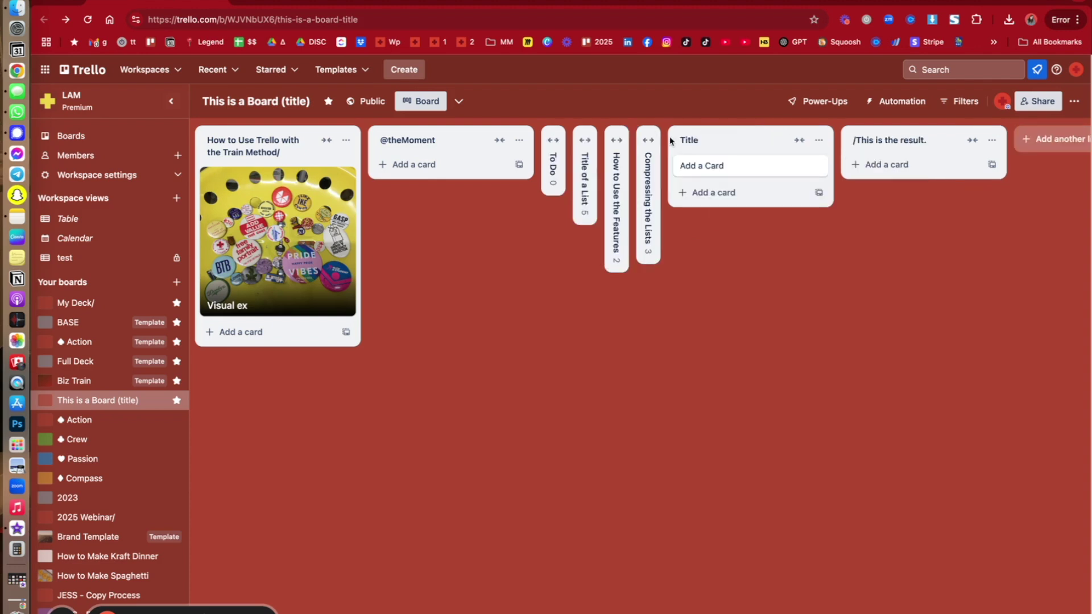
{"action": "left_click", "coordinate": [800, 140]}
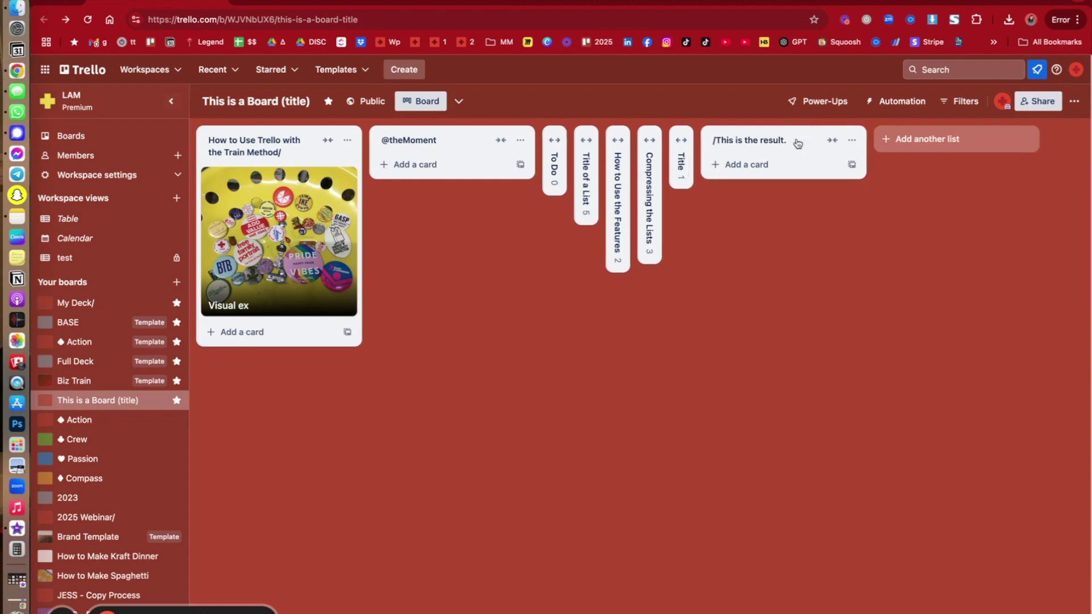
{"action": "left_click", "coordinate": [555, 141]}
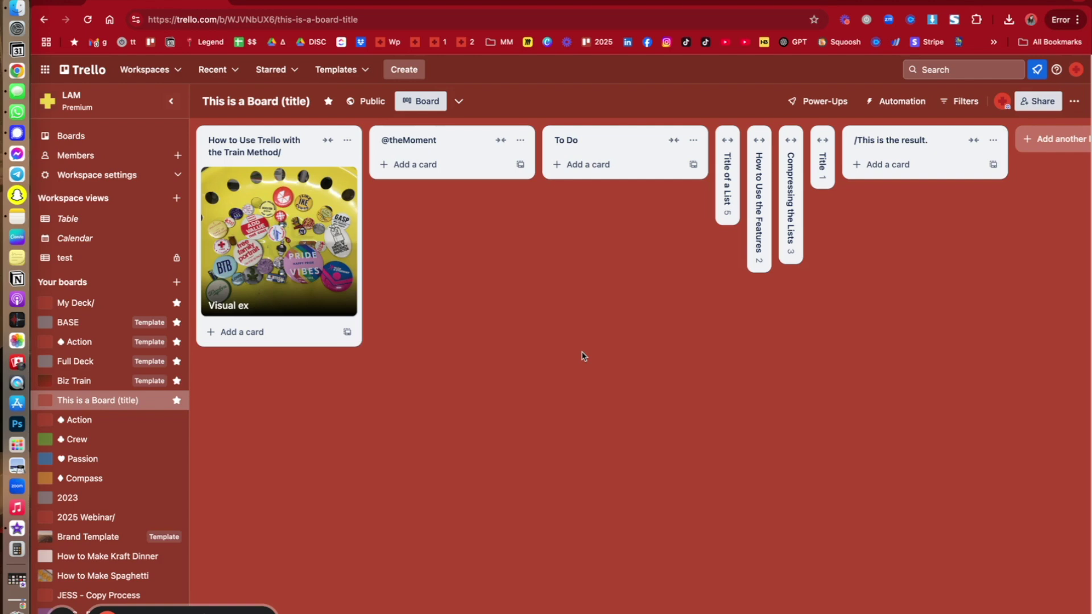
Expand all of the board's collapsed lists at once.
{"action": "left_click", "coordinate": [1075, 102]}
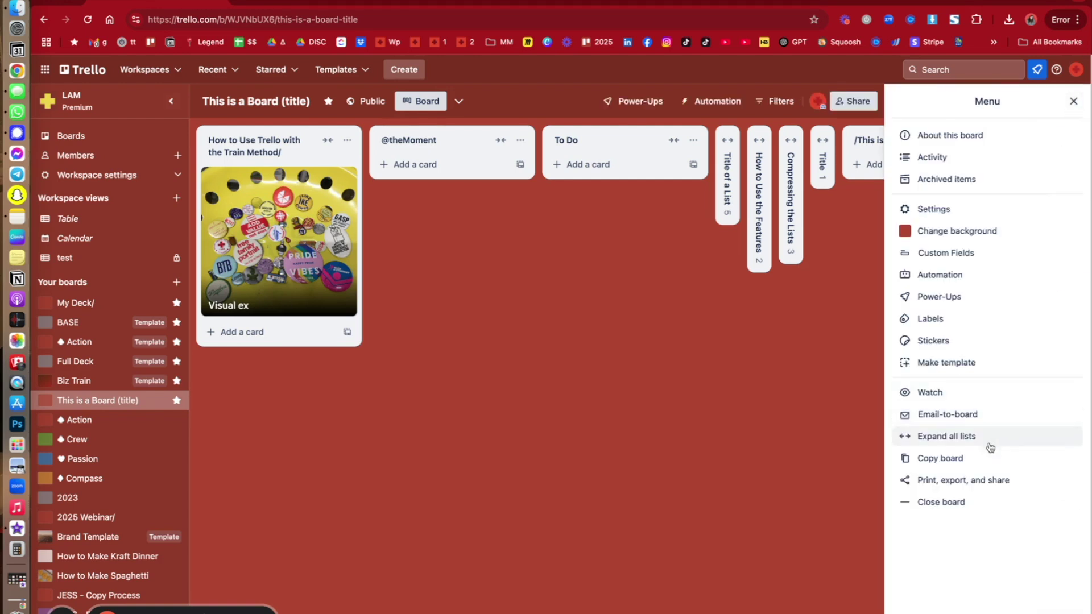
{"action": "left_click", "coordinate": [958, 481]}
{"action": "left_click", "coordinate": [1073, 101]}
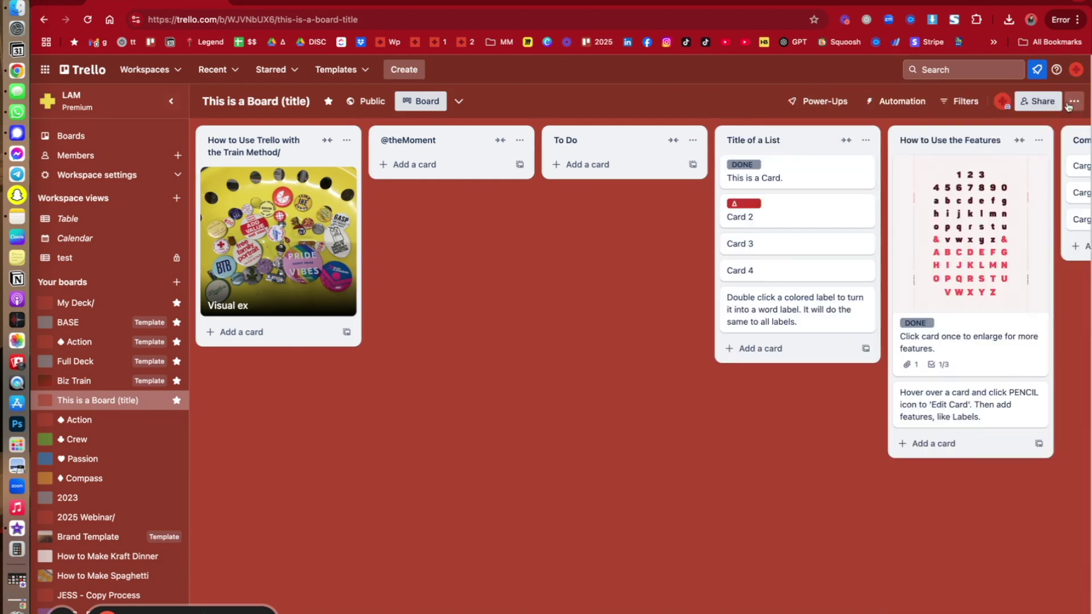
Open the board's print preview, look through its pages and close it without printing.
{"action": "left_click", "coordinate": [1073, 102]}
{"action": "left_click", "coordinate": [930, 481]}
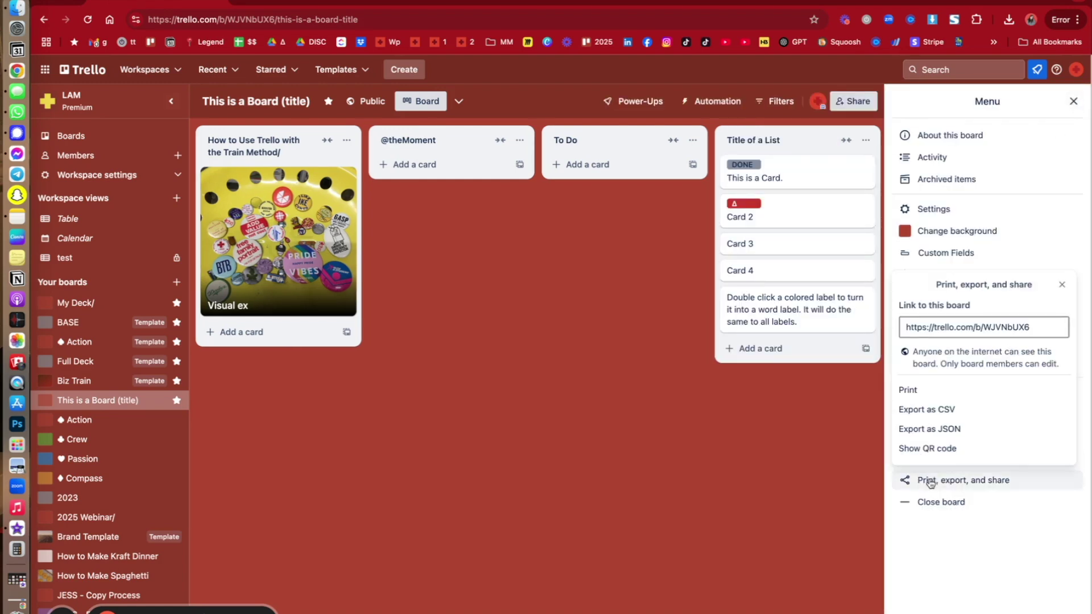
{"action": "left_click", "coordinate": [909, 390]}
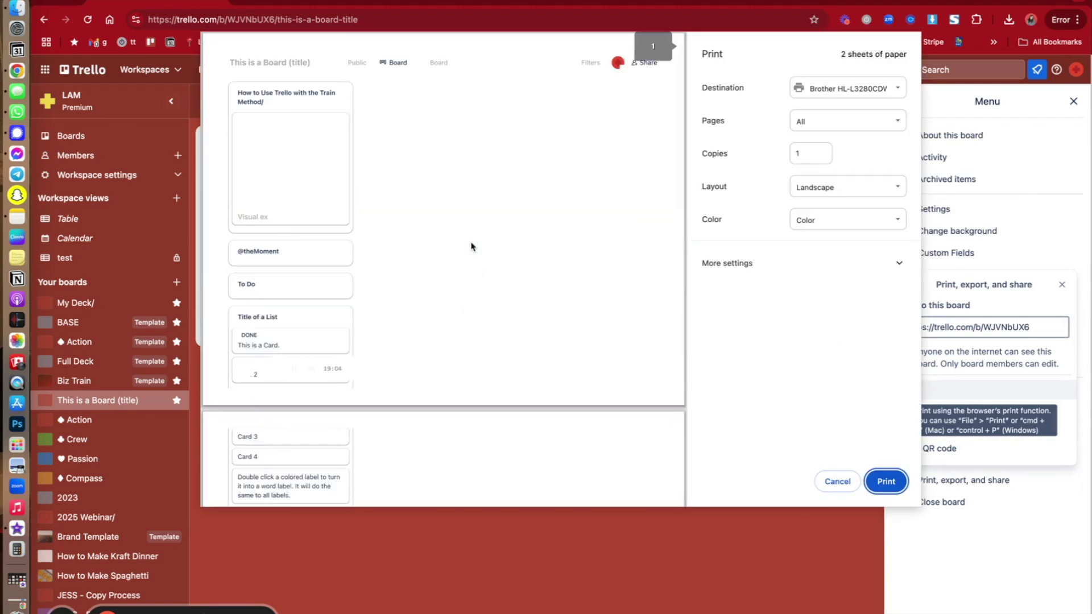
{"action": "scroll", "coordinate": [336, 190], "scroll_direction": "down", "scroll_amount": 10}
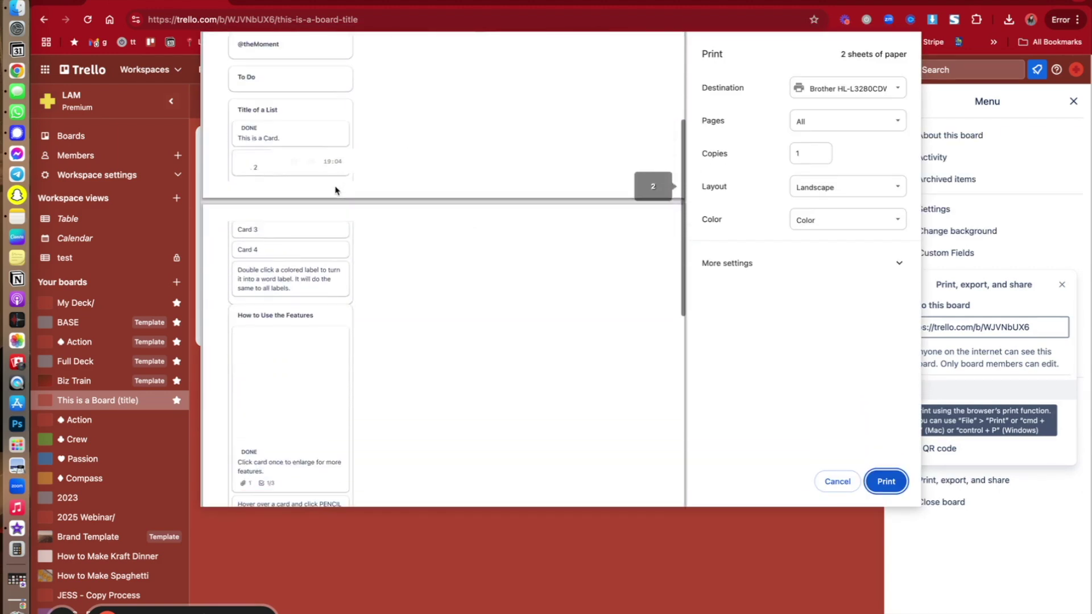
{"action": "scroll", "coordinate": [336, 190], "scroll_direction": "down", "scroll_amount": 5}
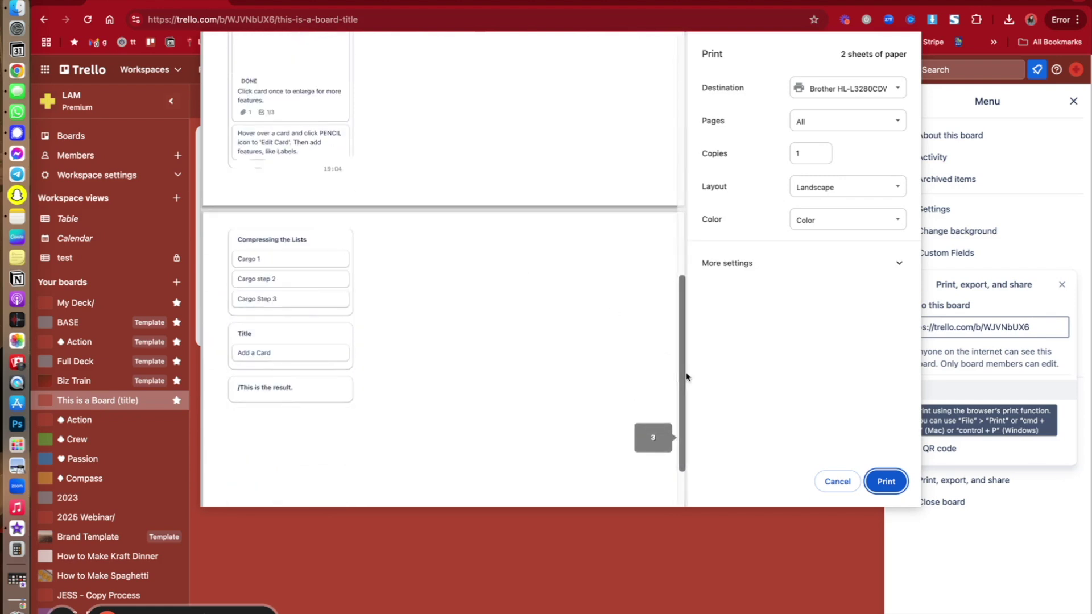
{"action": "left_click", "coordinate": [832, 483]}
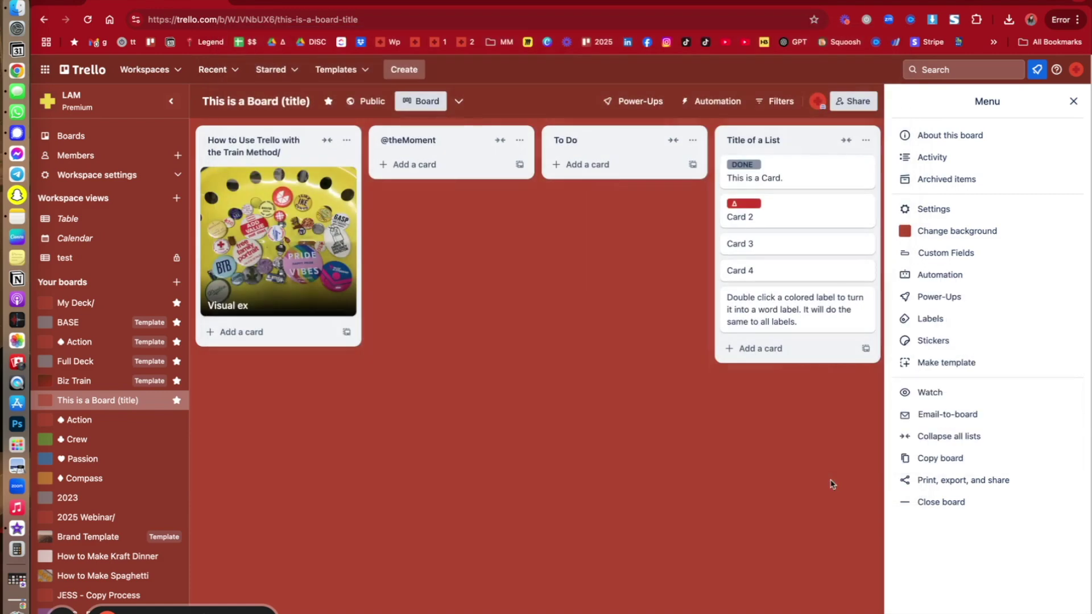
{"action": "left_click", "coordinate": [831, 483]}
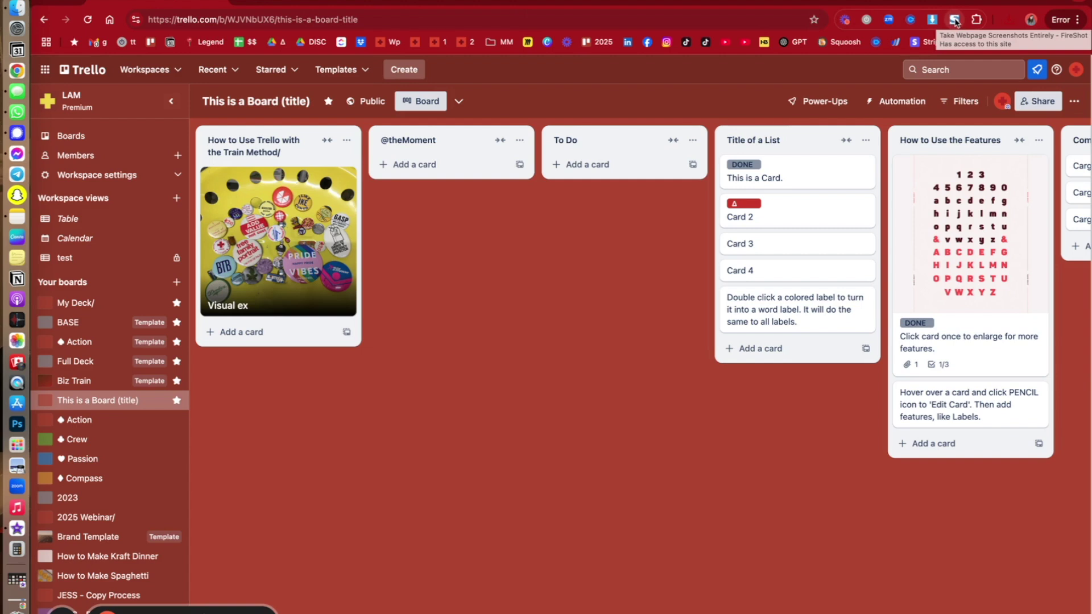
Capture the entire board page with the FireShot extension and save the screenshot as an image.
{"action": "left_click", "coordinate": [955, 20]}
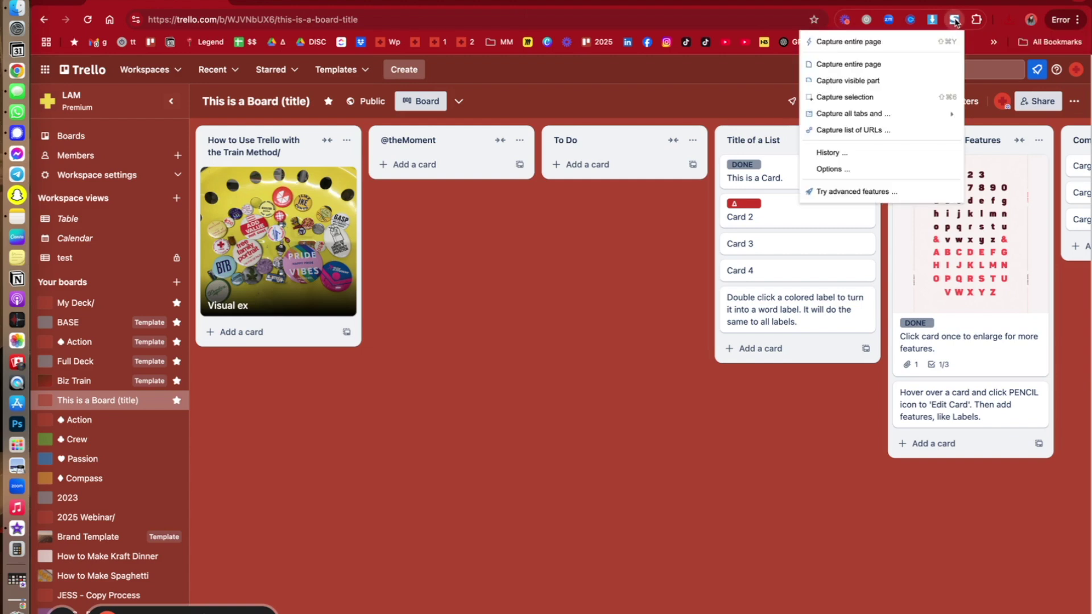
{"action": "left_click", "coordinate": [881, 42]}
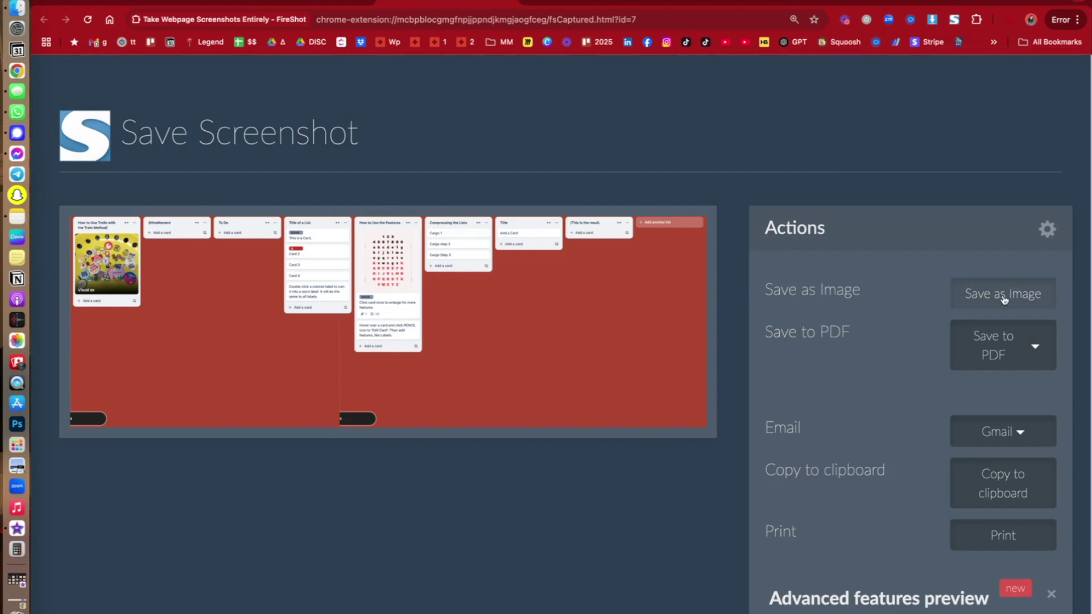
{"action": "scroll", "coordinate": [1004, 300], "scroll_direction": "down", "scroll_amount": 10}
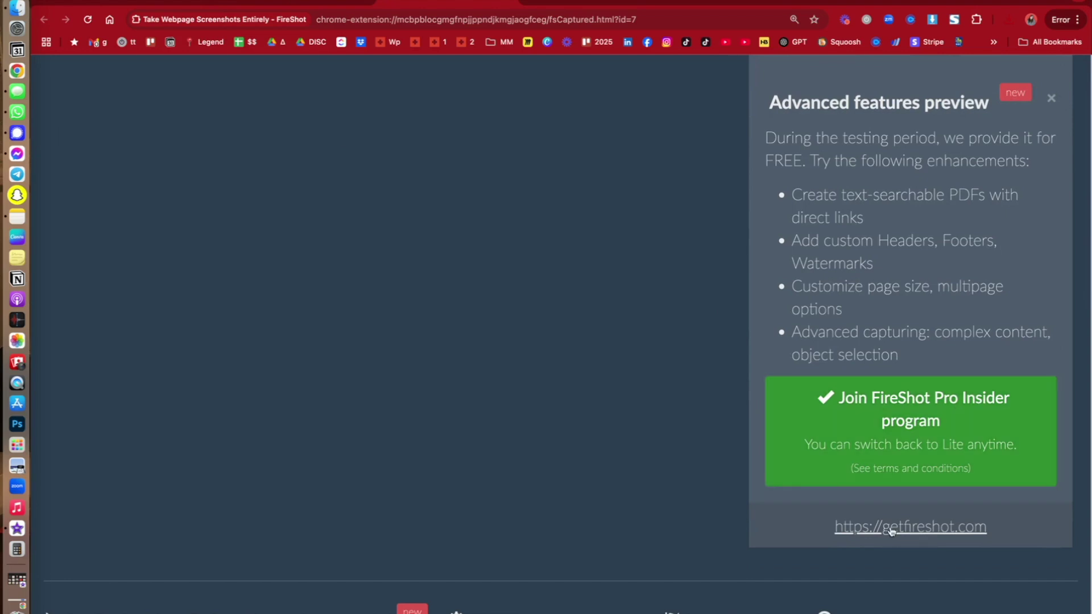
{"action": "scroll", "coordinate": [936, 534], "scroll_direction": "up", "scroll_amount": 10}
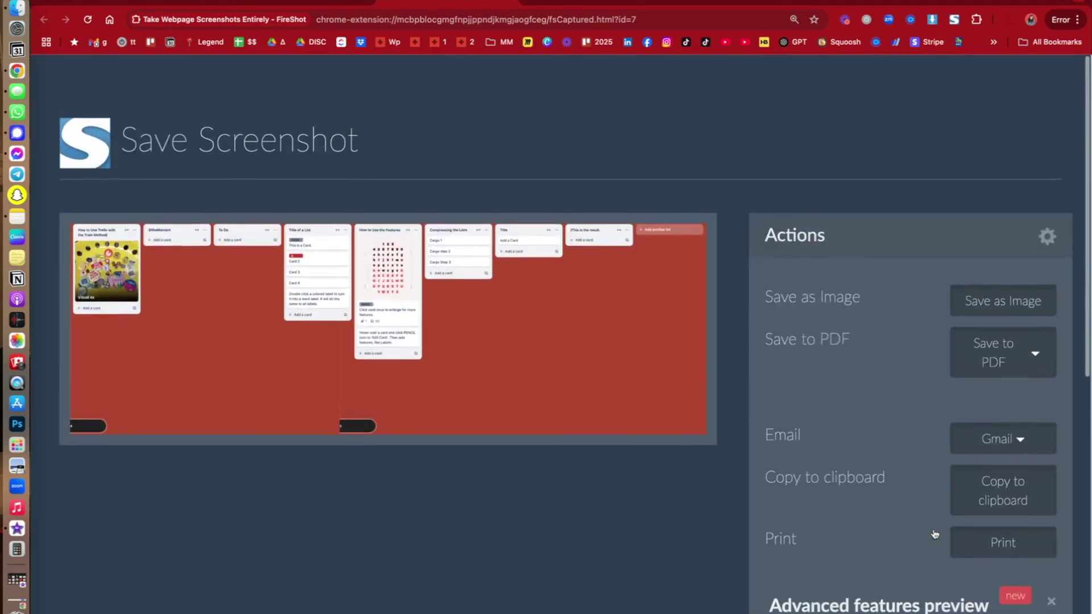
{"action": "left_click", "coordinate": [996, 300]}
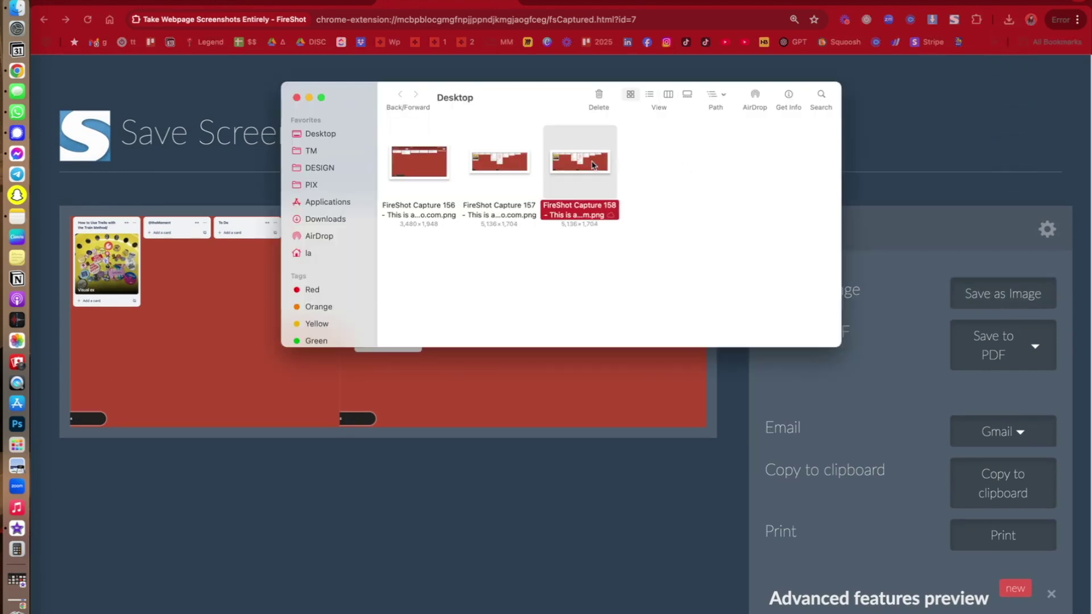
Open the saved FireShot Capture 158 image from the Desktop folder and reposition its window to view the whole board capture.
{"action": "double_click", "coordinate": [592, 165]}
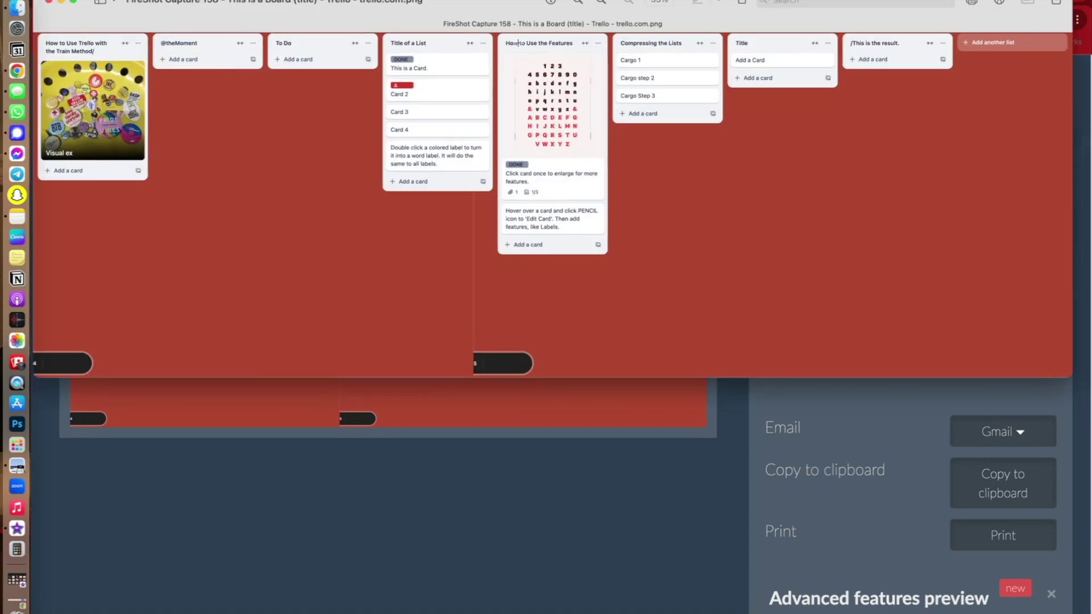
{"action": "left_click_drag", "start_coordinate": [486, 1], "coordinate": [493, 236]}
{"action": "left_click_drag", "start_coordinate": [493, 233], "coordinate": [485, 232]}
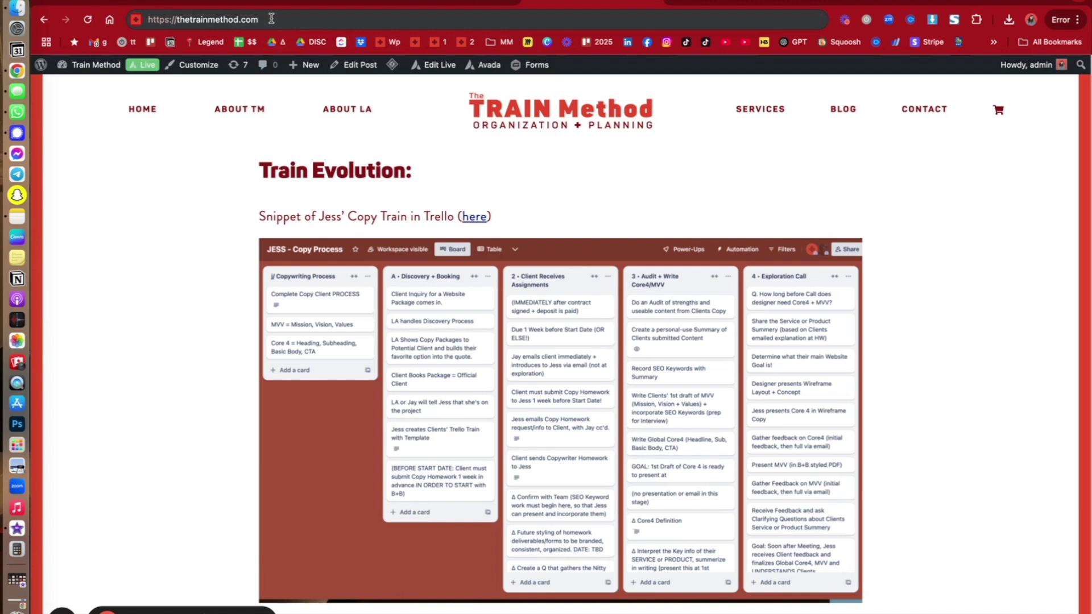
{"action": "left_click", "coordinate": [271, 19]}
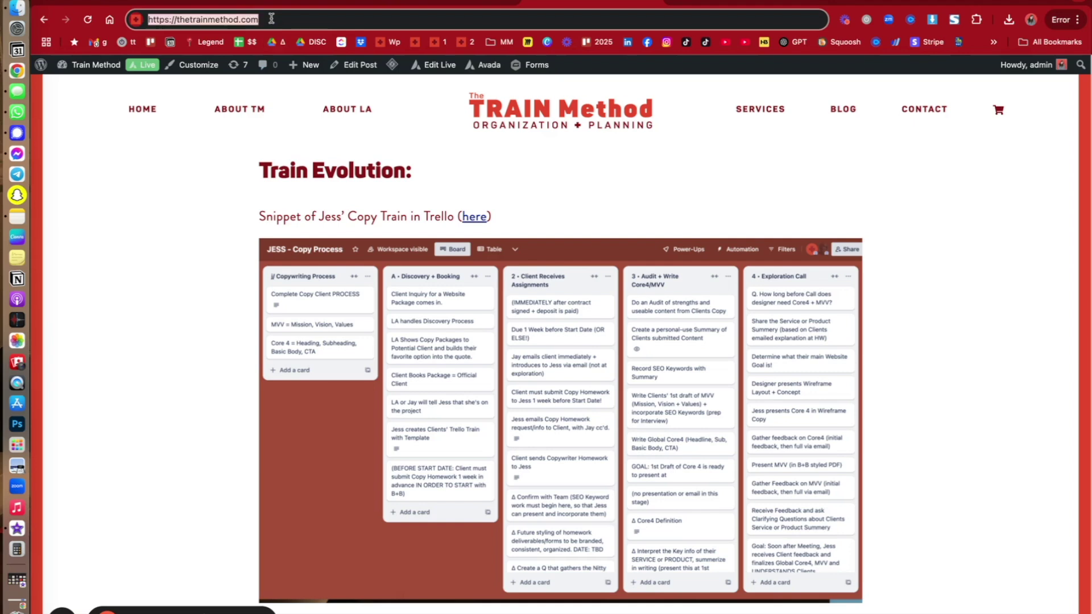
{"action": "key", "text": "alt+shift+p"}
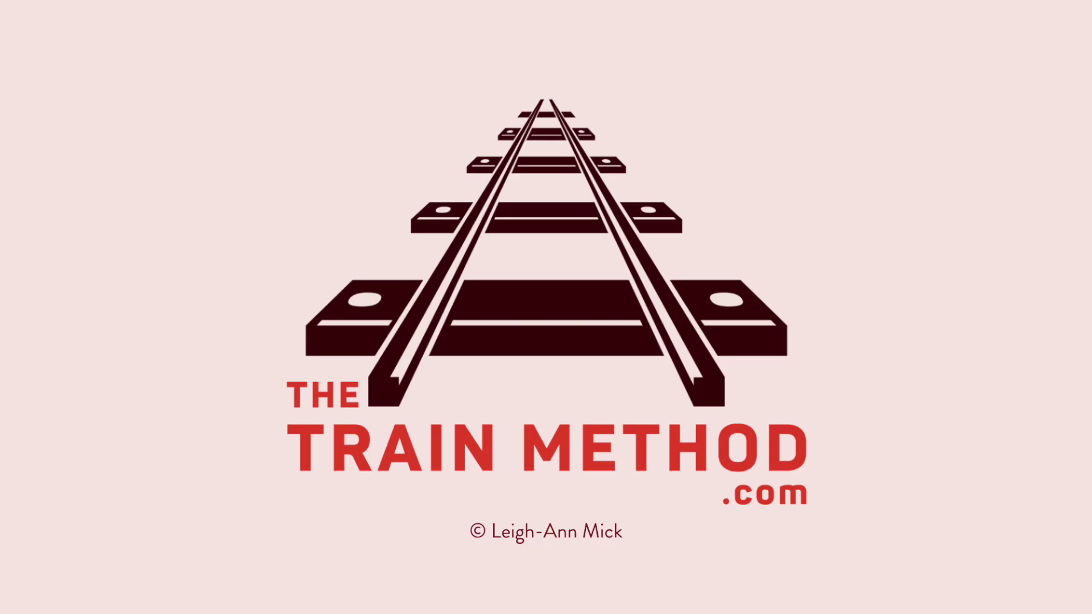